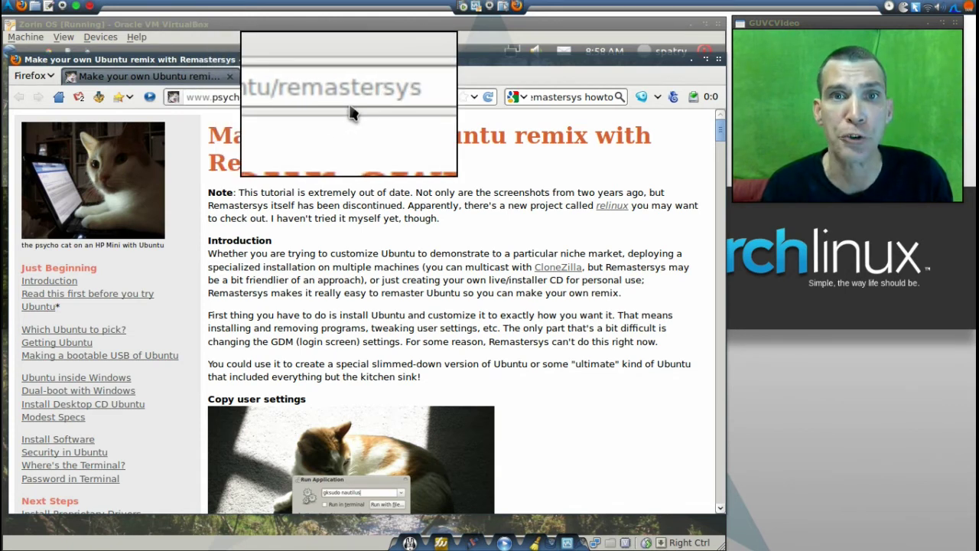
Step: Close the browser window with the Remastersys tutorial and open a Terminal window on the Zorin OS desktop, placed near its centre
key("super+m")
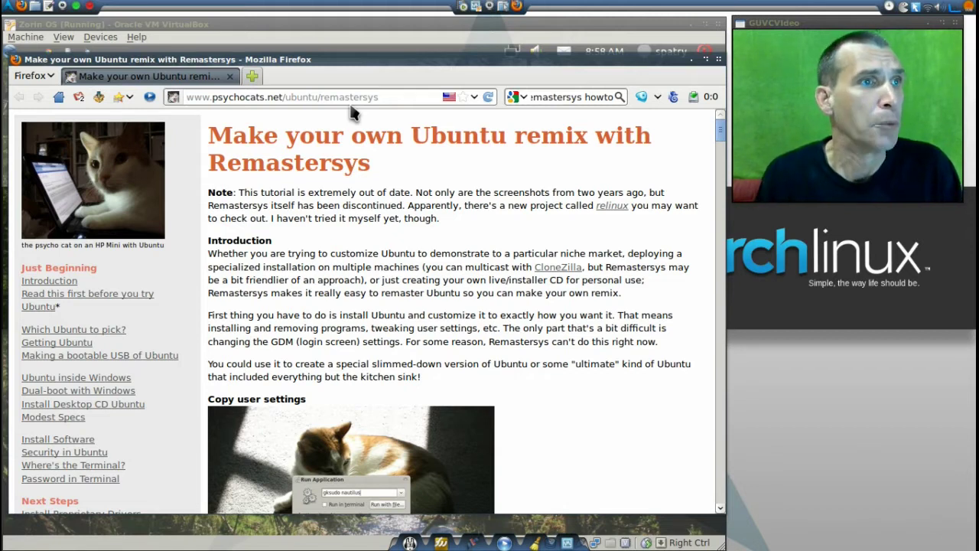
left_click(718, 60)
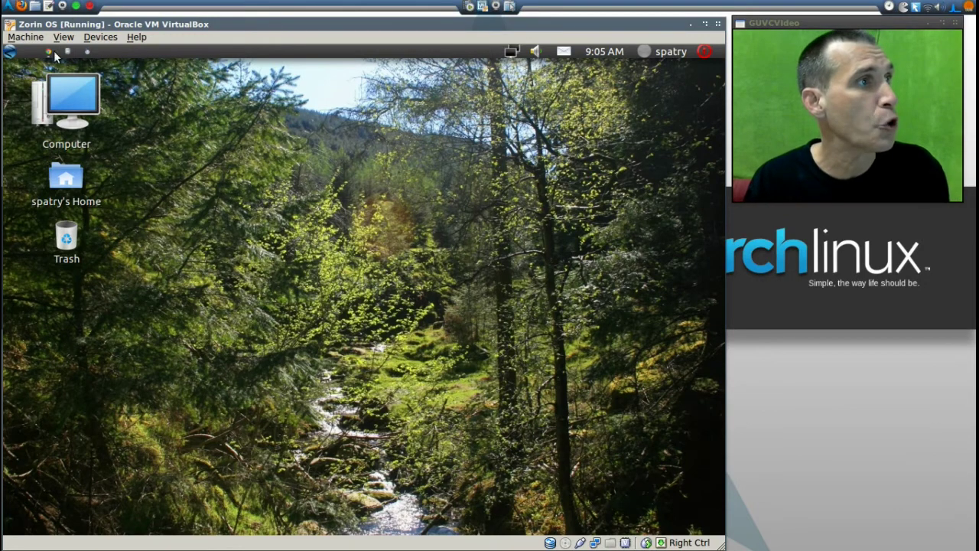
left_click(10, 54)
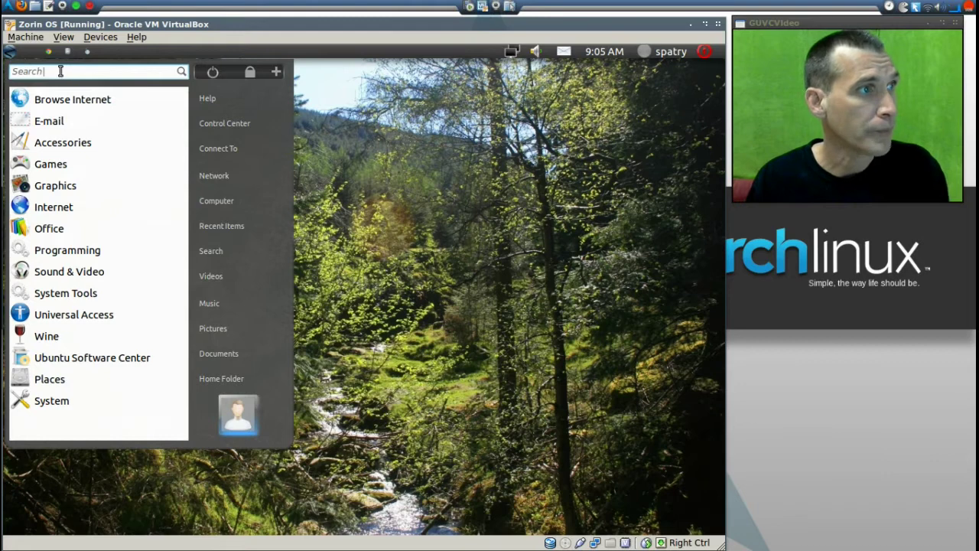
type("term")
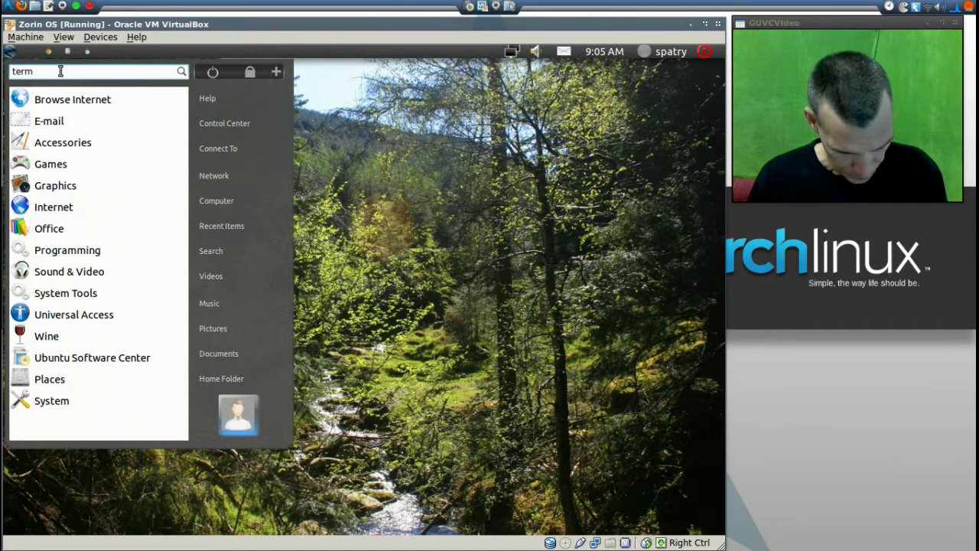
type("inal")
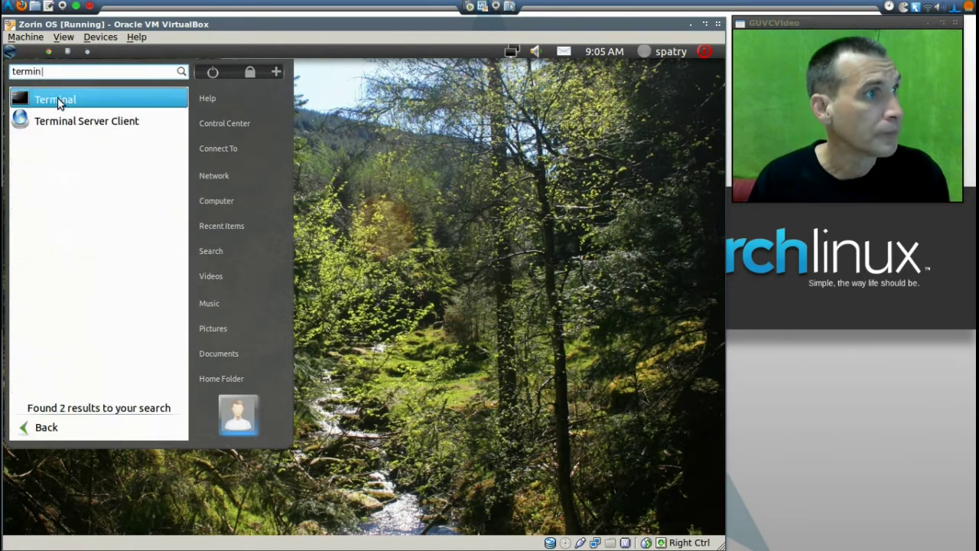
left_click(60, 100)
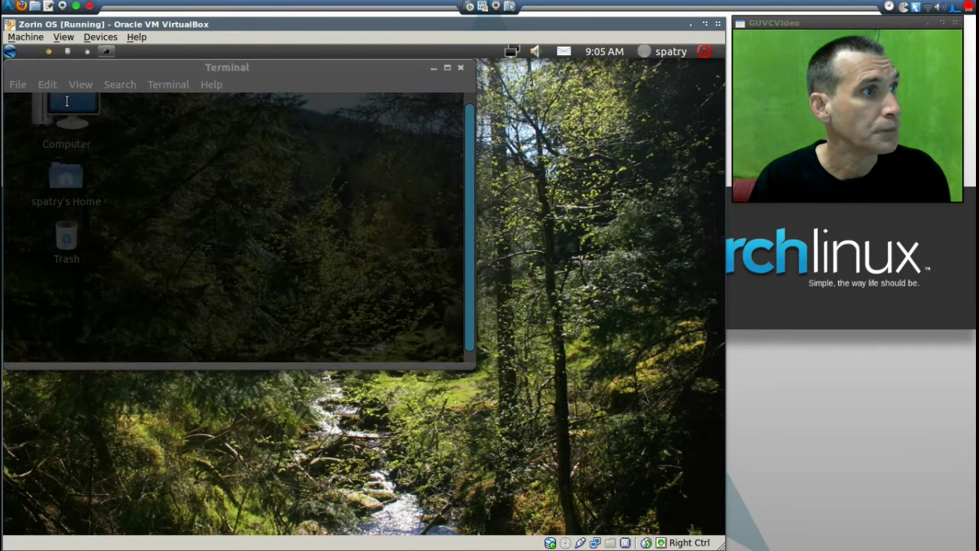
left_click_drag(185, 68, 322, 97)
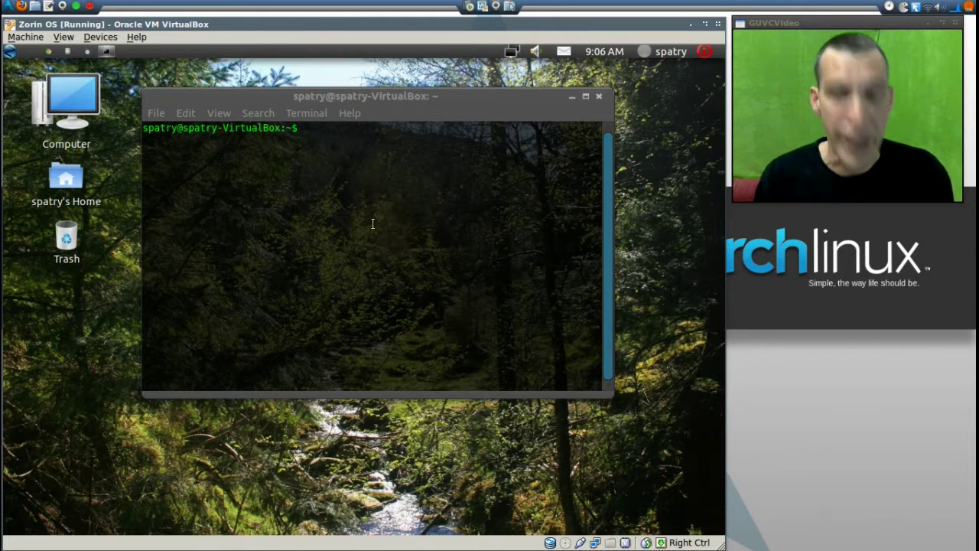
Step: Install Remastersys by running "sudo apt-get install remastersys" with the account password, and minimise the terminal
type("sudo")
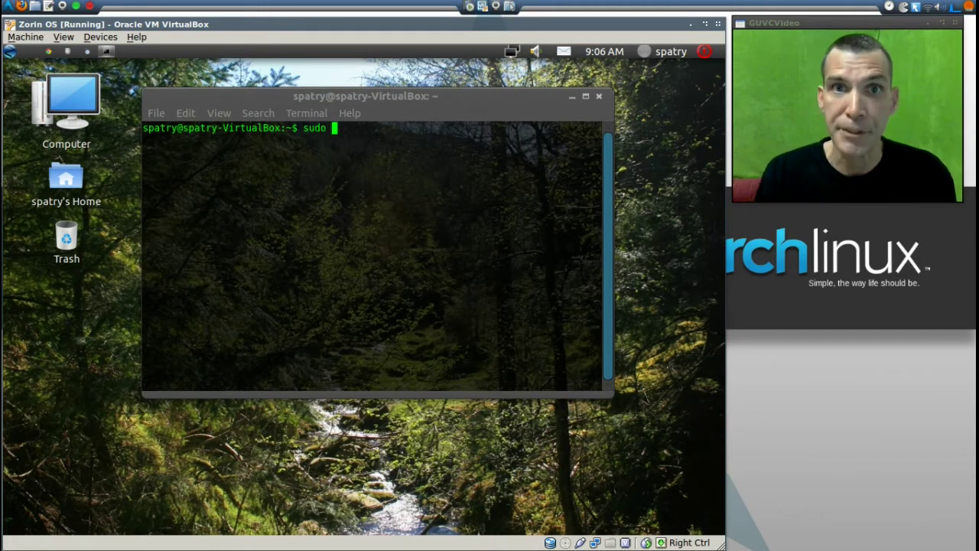
type("a")
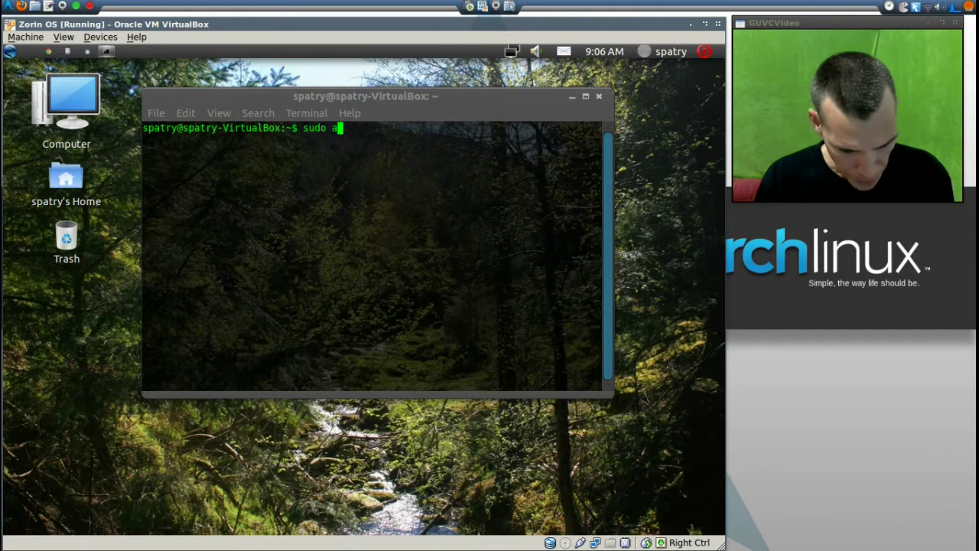
type("pt-get")
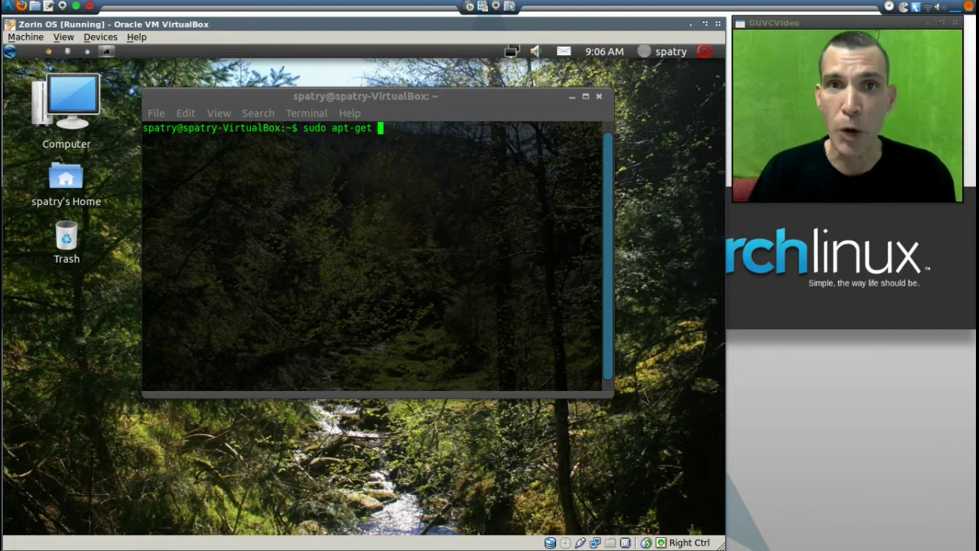
type(" ins")
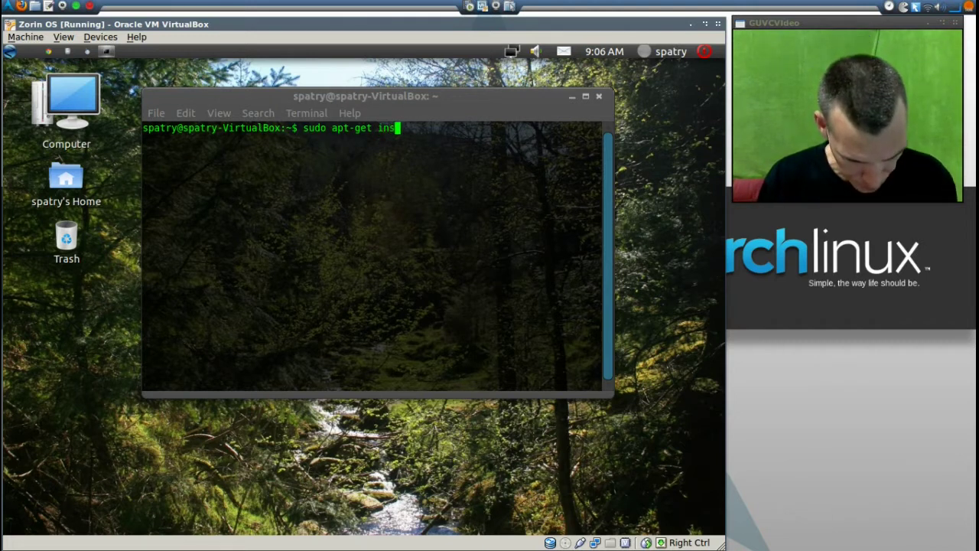
type("tall ")
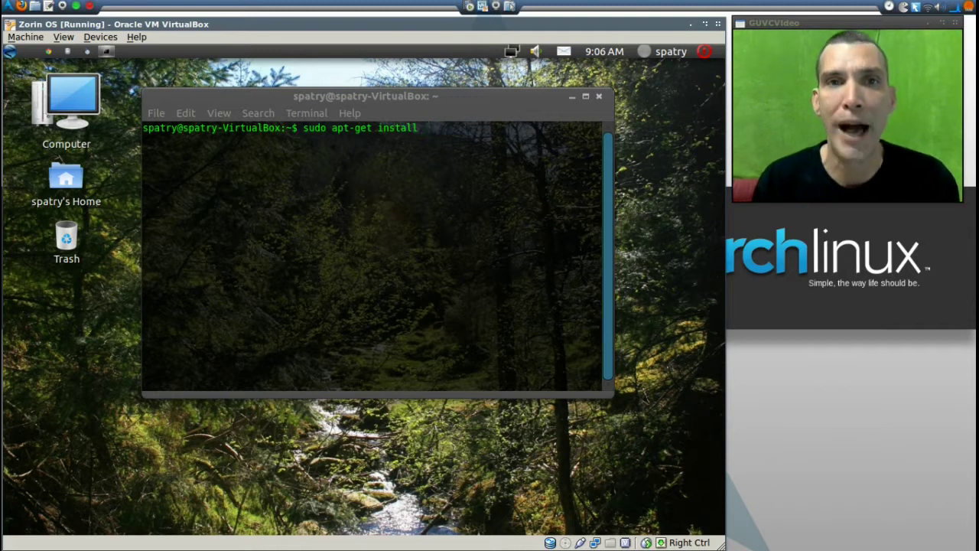
type("rema")
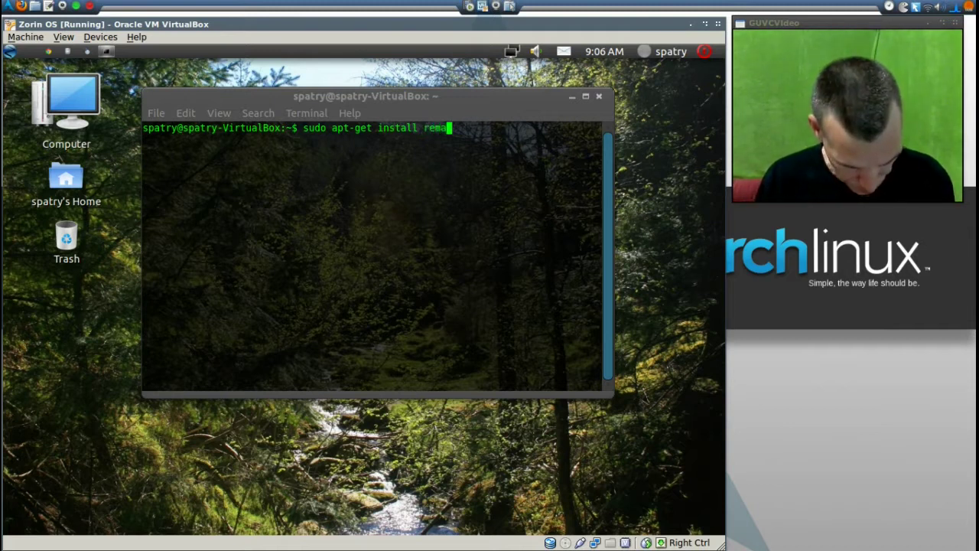
type("stersys")
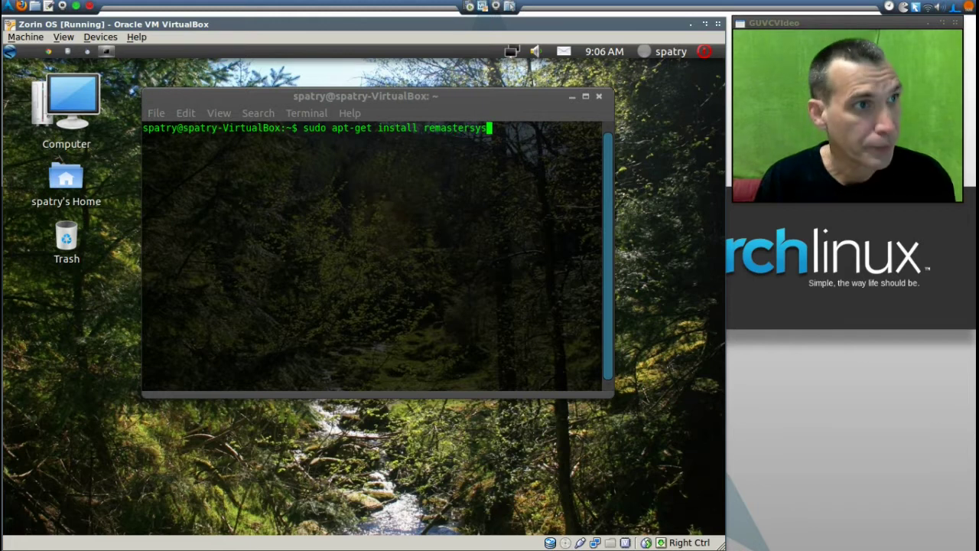
key("Return")
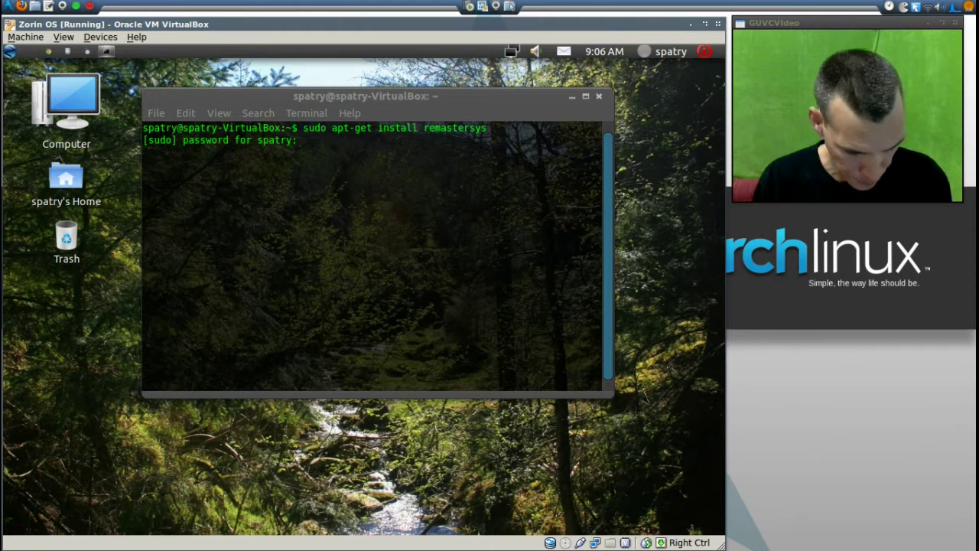
key("Return")
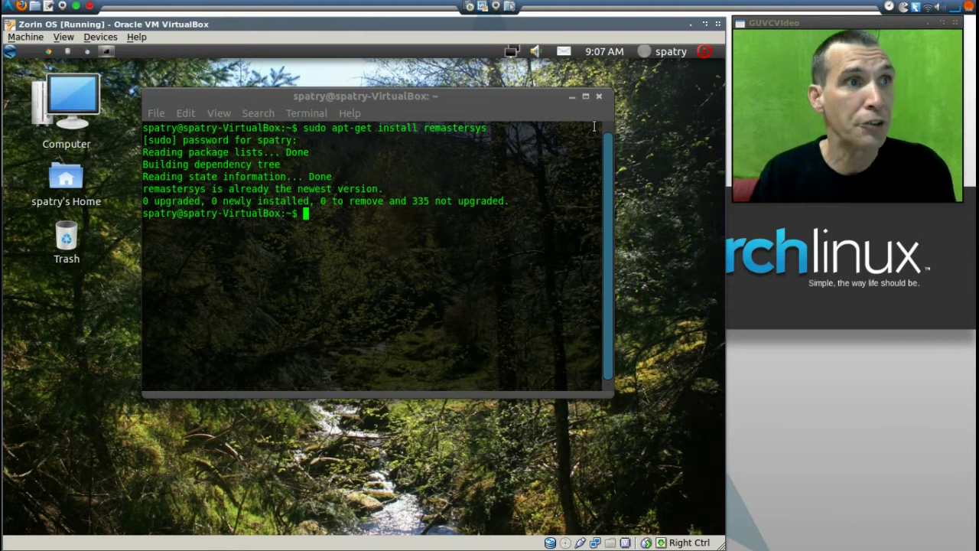
left_click(571, 99)
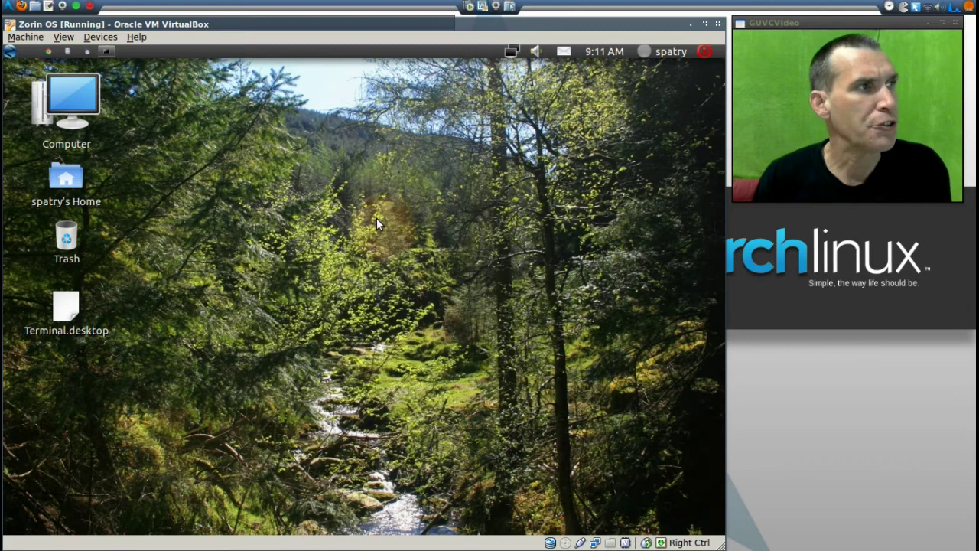
Step: Launch the file manager with root rights by running "gksudo nautilus" in the terminal, and leave only its window on the desktop
left_click(104, 54)
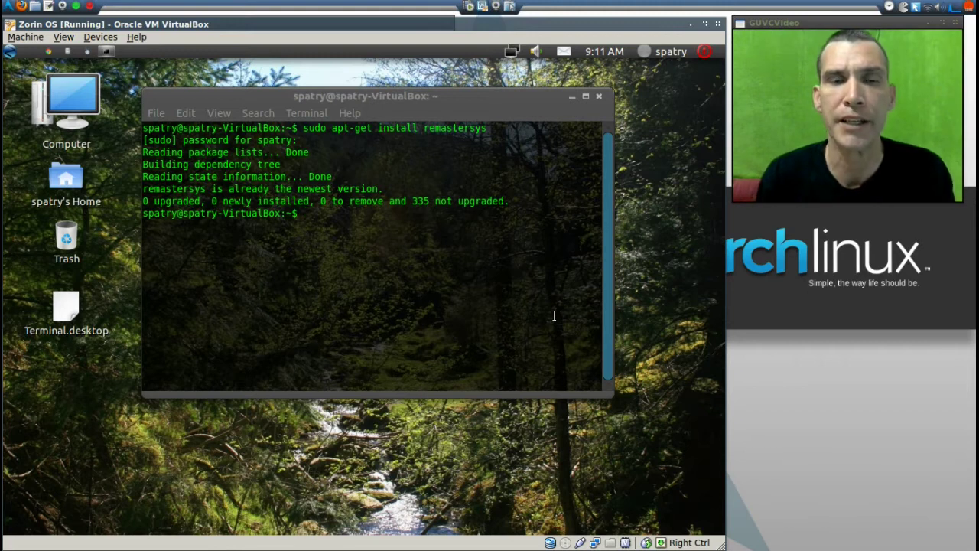
type("gksudo ")
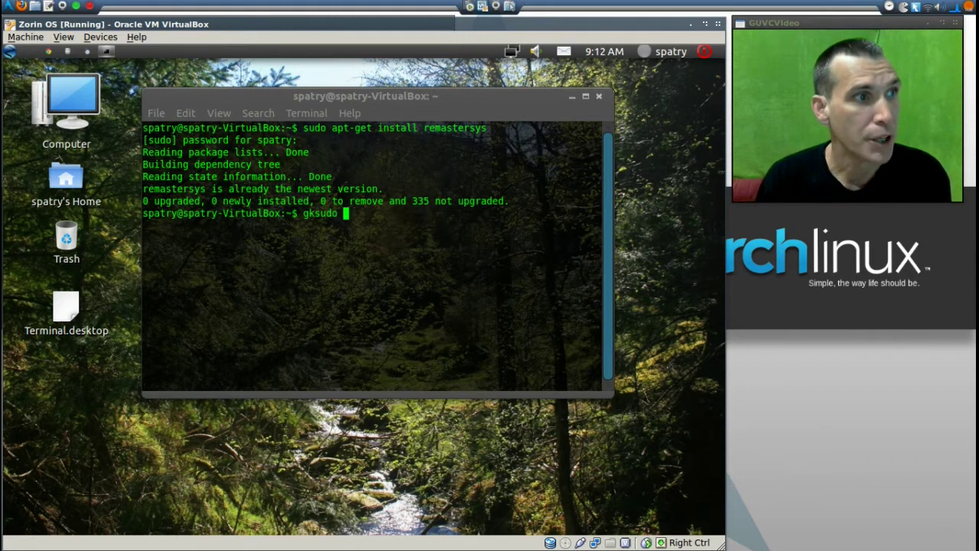
type("nautilus")
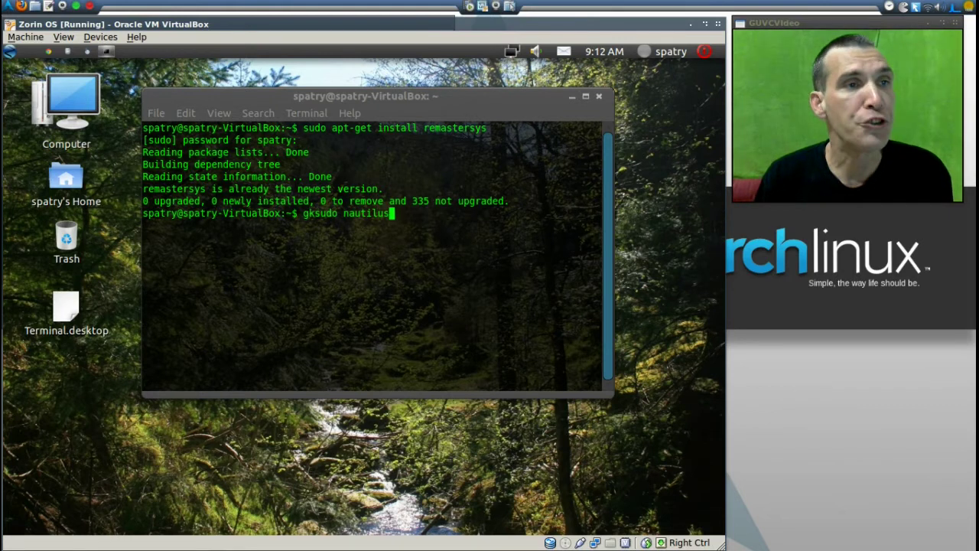
key("Return")
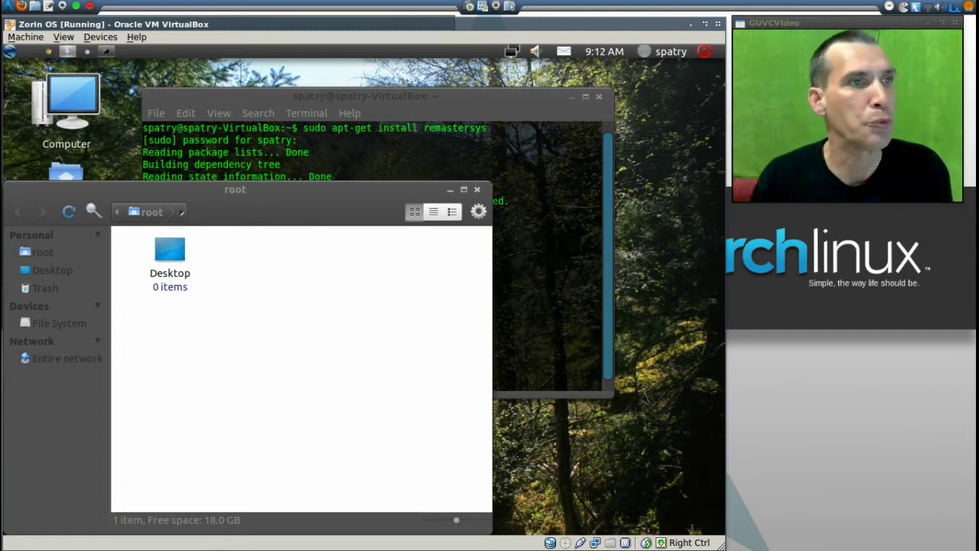
left_click(573, 100)
left_click_drag(312, 192, 502, 86)
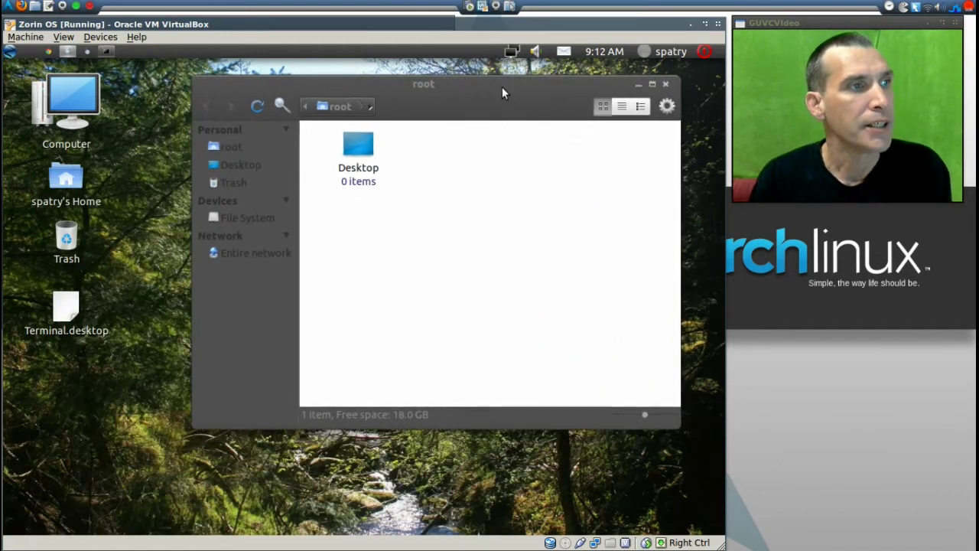
Step: Open the user's own folder inside home on the file system and show its hidden files
left_click(254, 217)
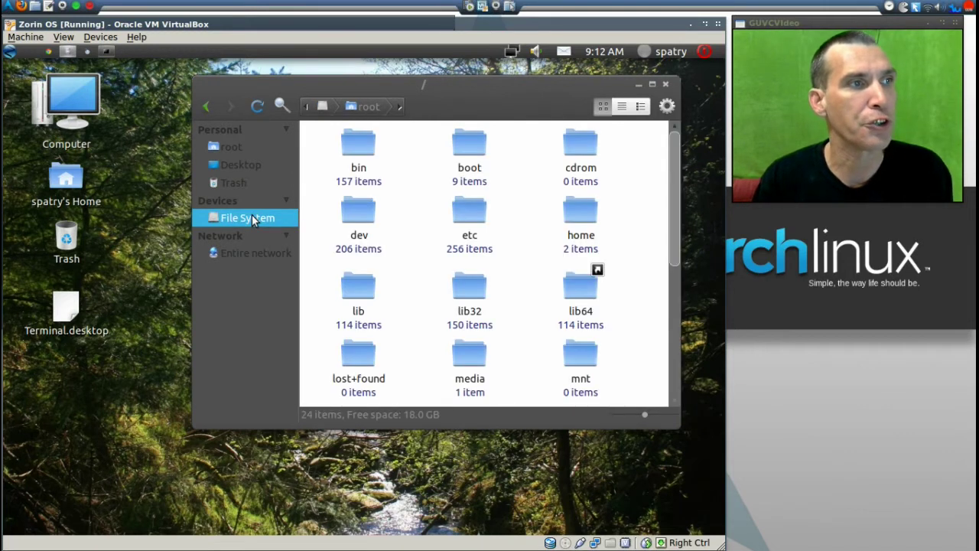
double_click(583, 215)
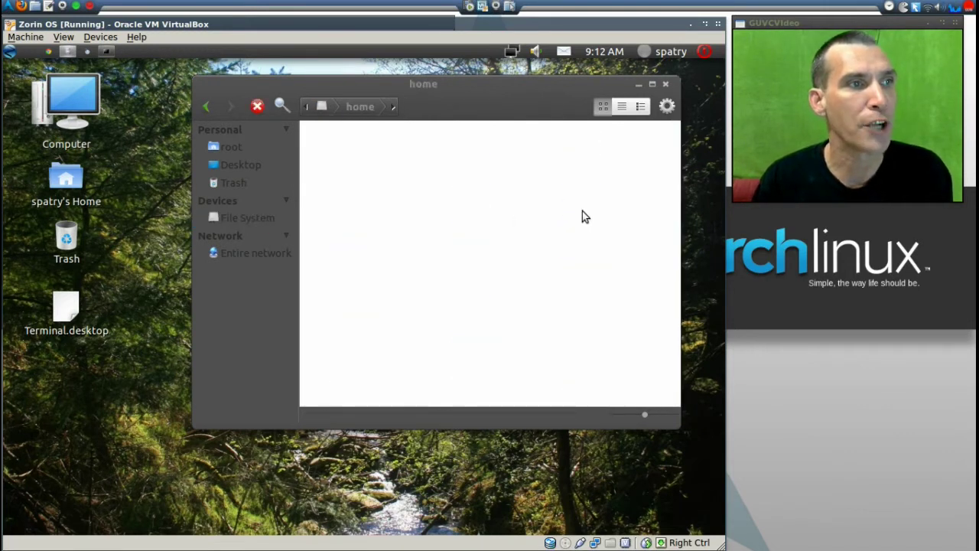
double_click(474, 146)
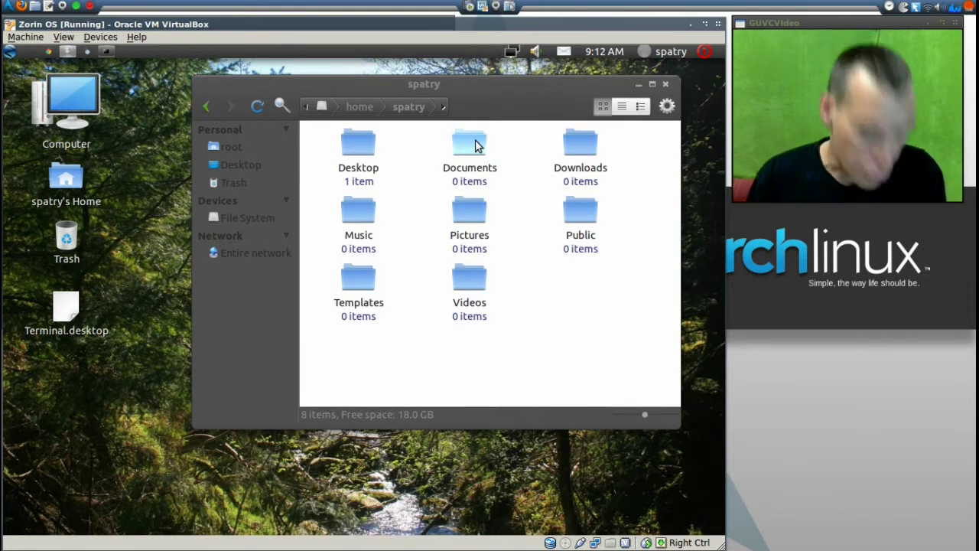
key("ctrl+h")
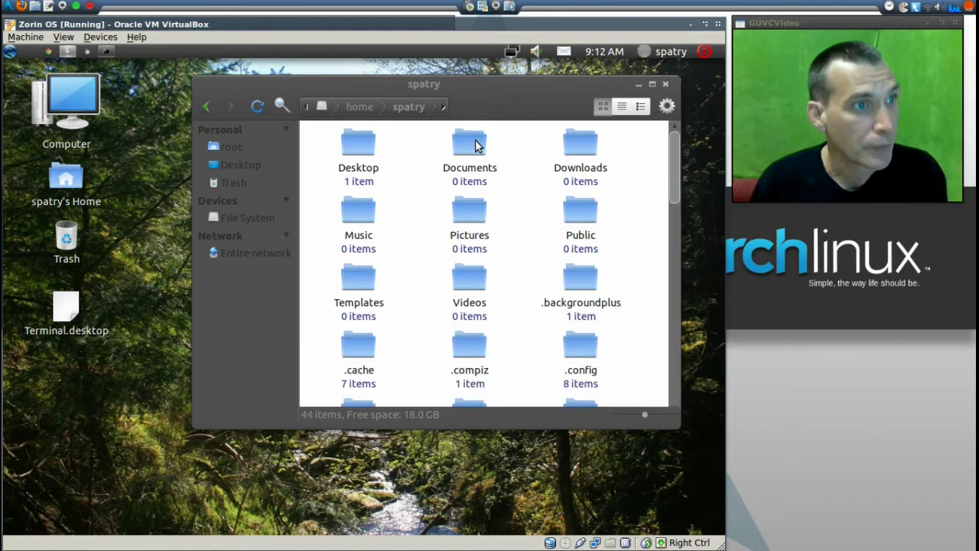
scroll(632, 230, "down", 2)
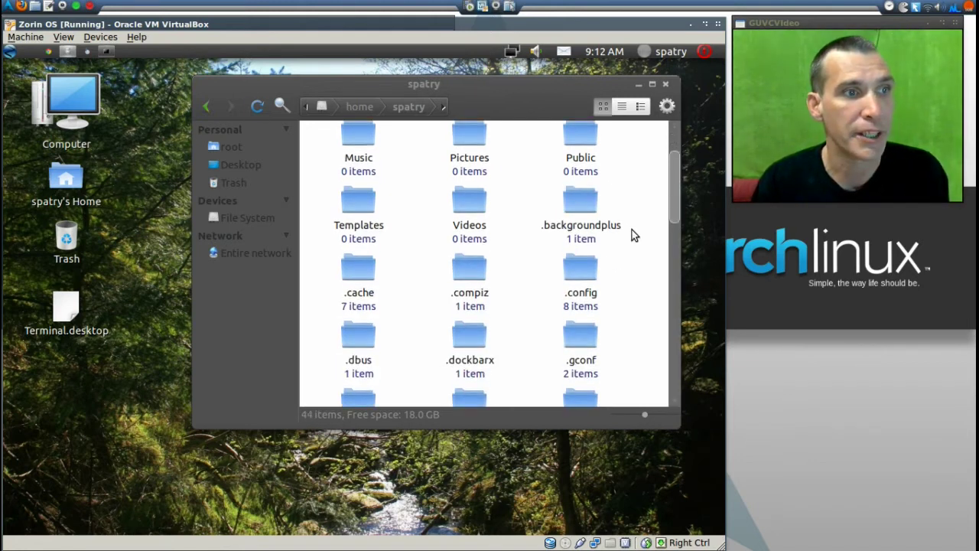
Step: Copy all folders and files inside the hidden .config folder
double_click(590, 280)
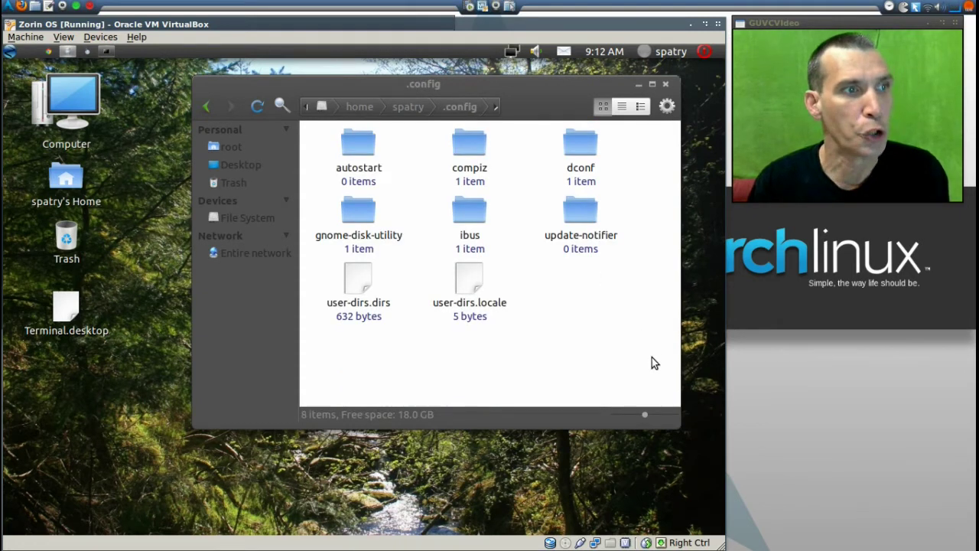
left_click_drag(649, 356, 337, 125)
right_click(361, 147)
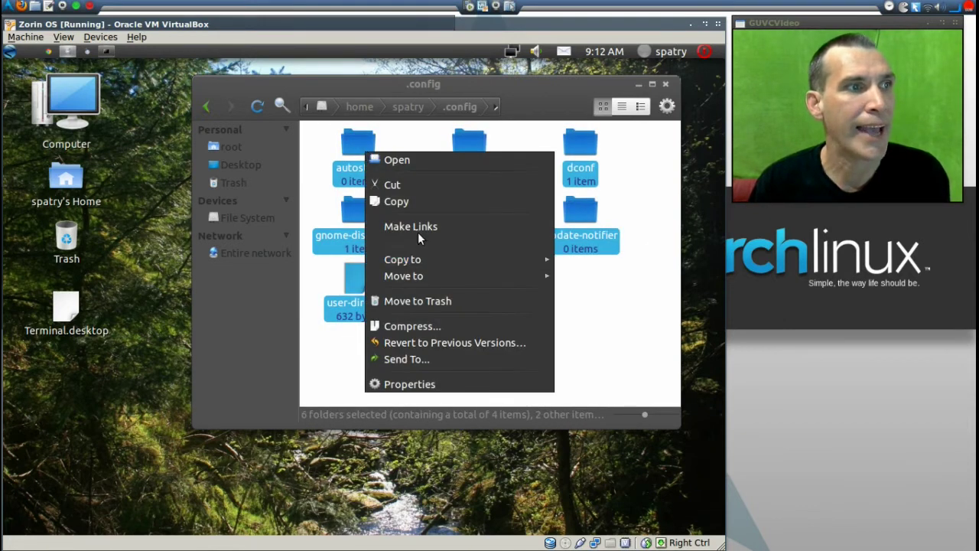
left_click(420, 206)
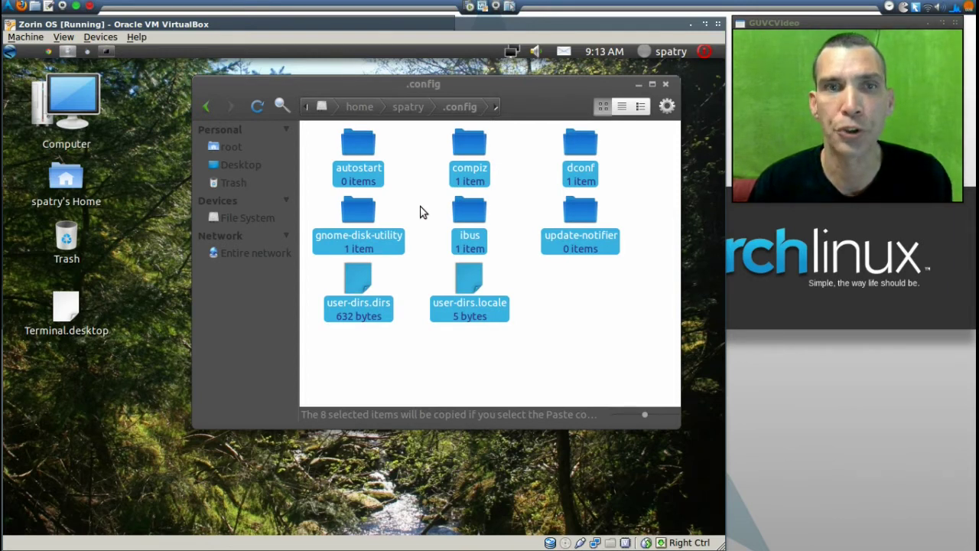
Step: Open the skel folder inside etc on the file system
left_click(251, 218)
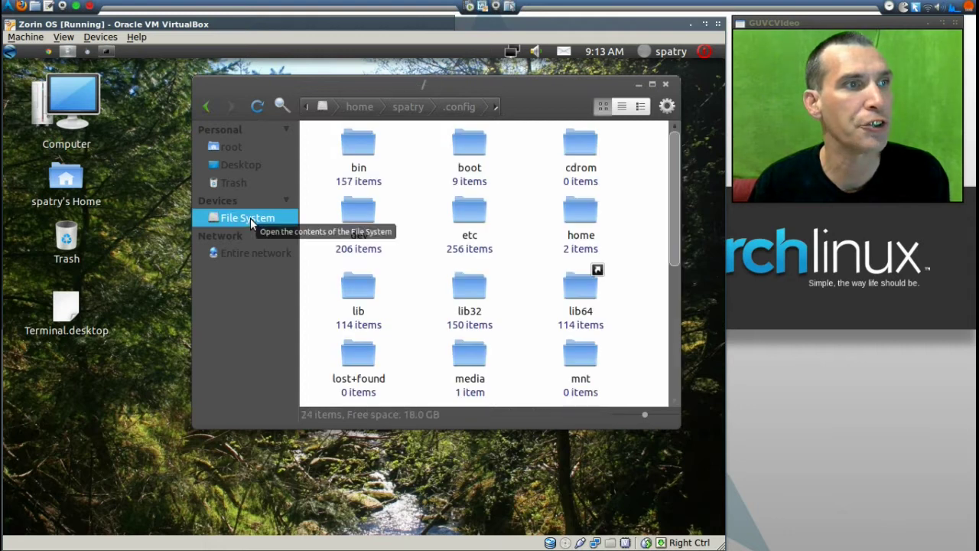
left_click(469, 214)
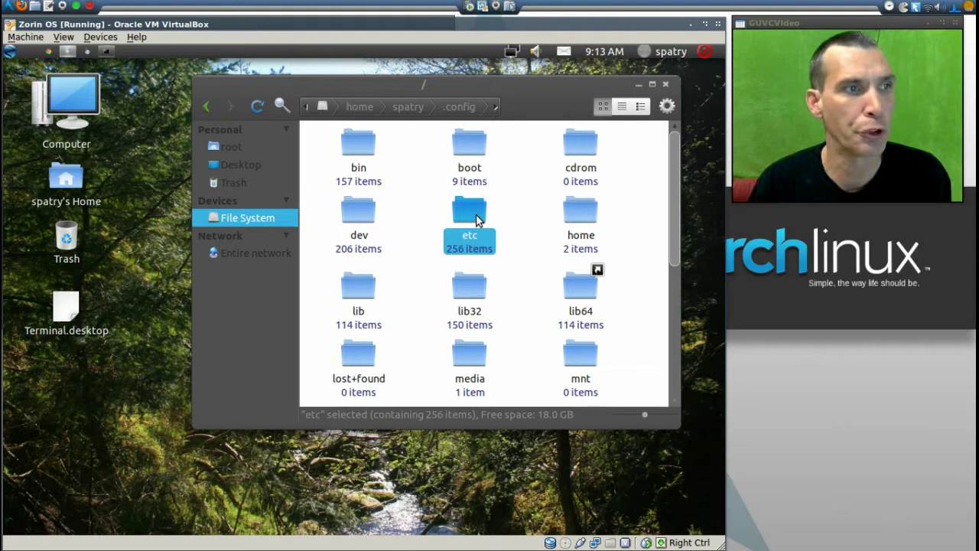
double_click(469, 214)
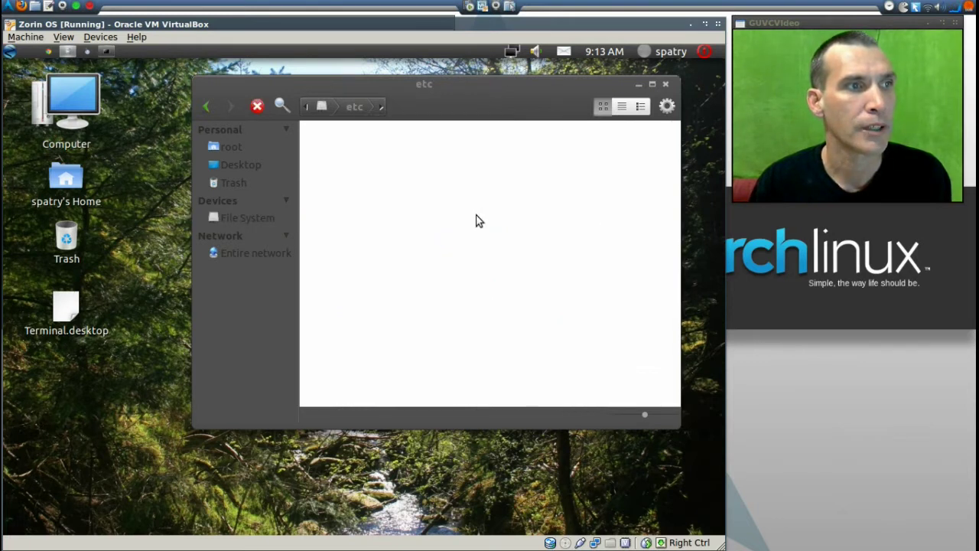
scroll(642, 235, "down", 10)
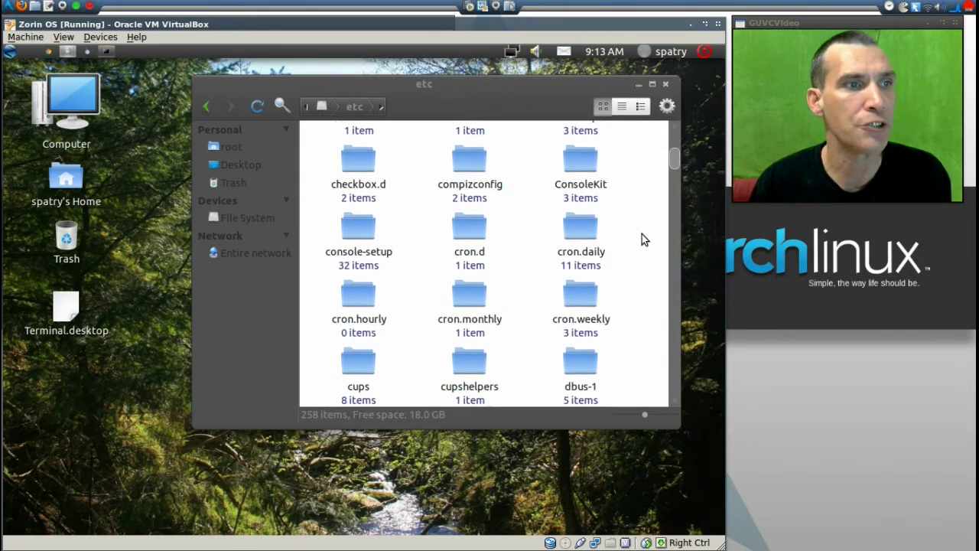
scroll(642, 235, "down", 10)
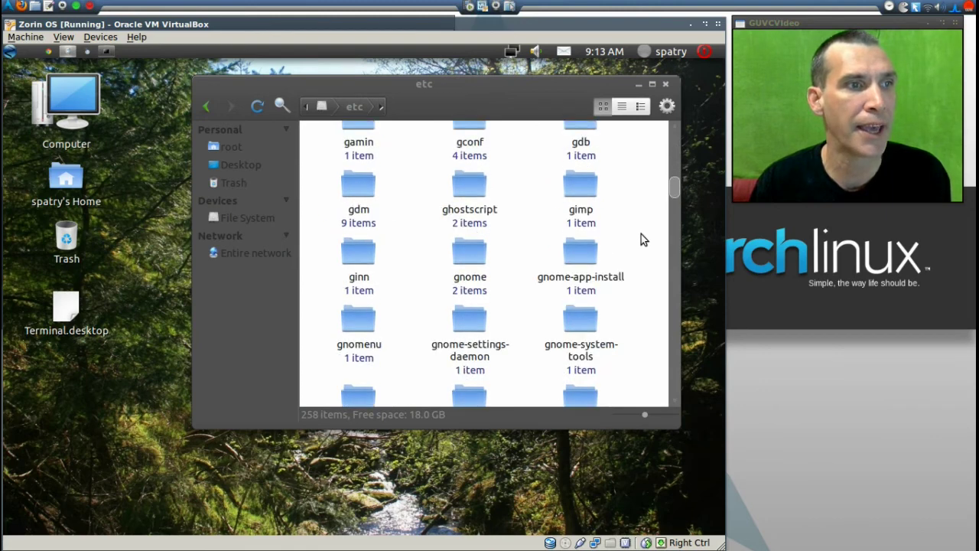
scroll(641, 239, "down", 10)
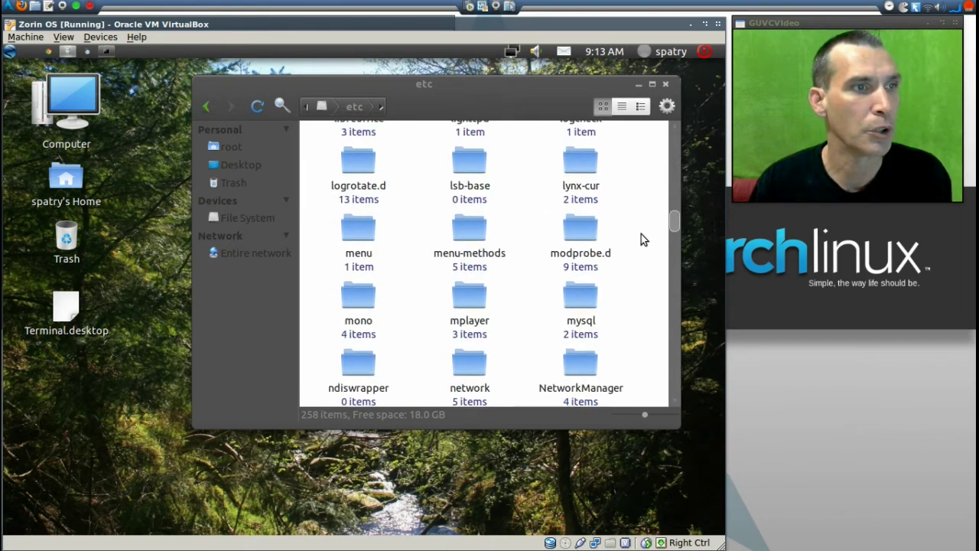
scroll(641, 237, "down", 10)
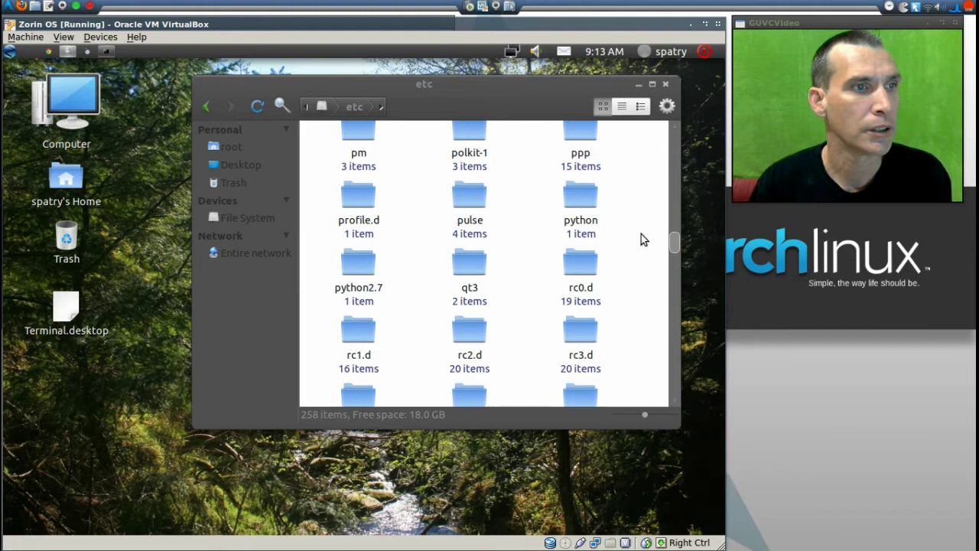
scroll(641, 239, "down", 8)
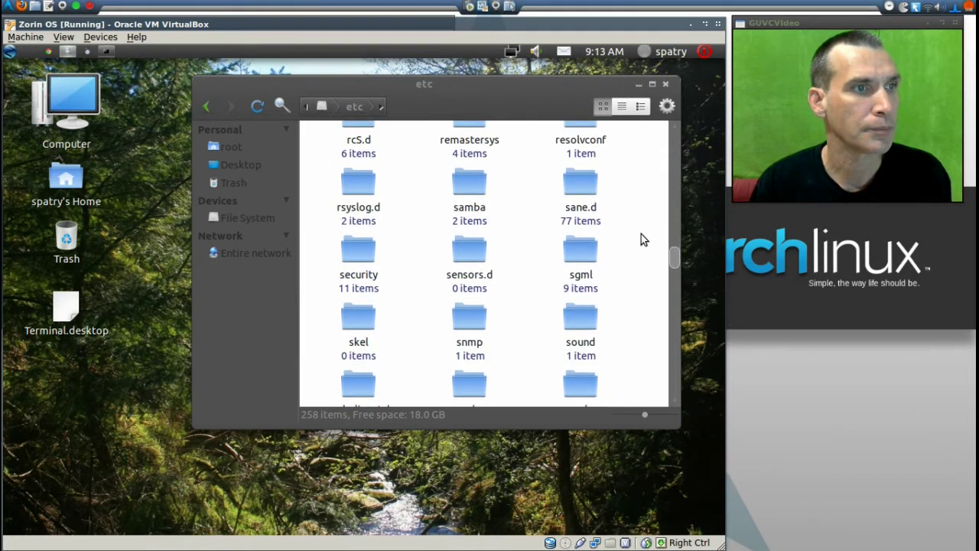
scroll(641, 240, "down", 1)
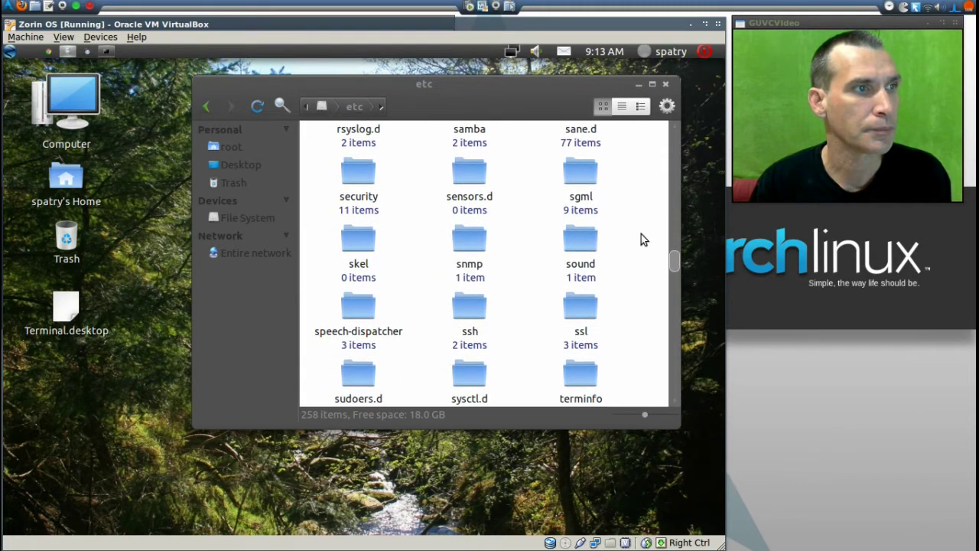
double_click(358, 243)
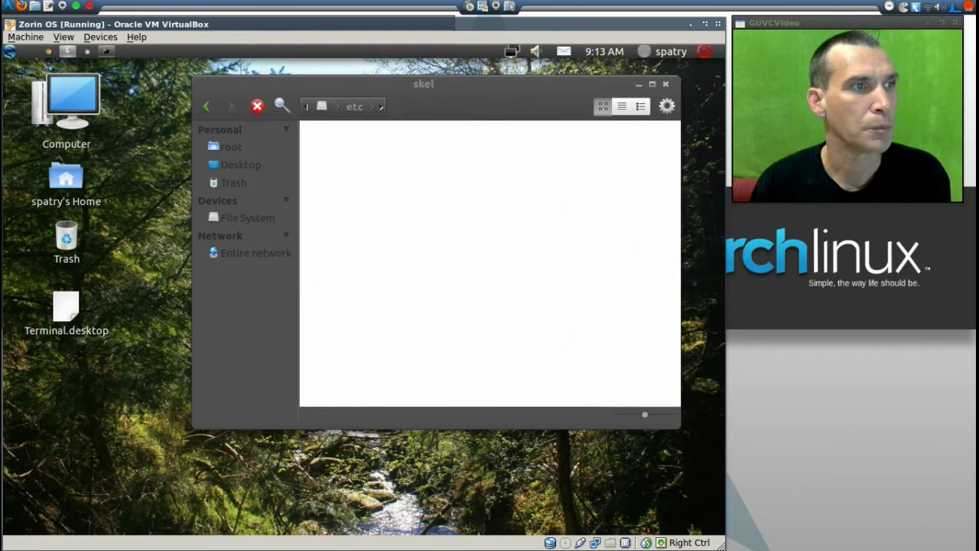
Step: Paste the copied configuration folders and files into skel, and close the file manager window
right_click(471, 335)
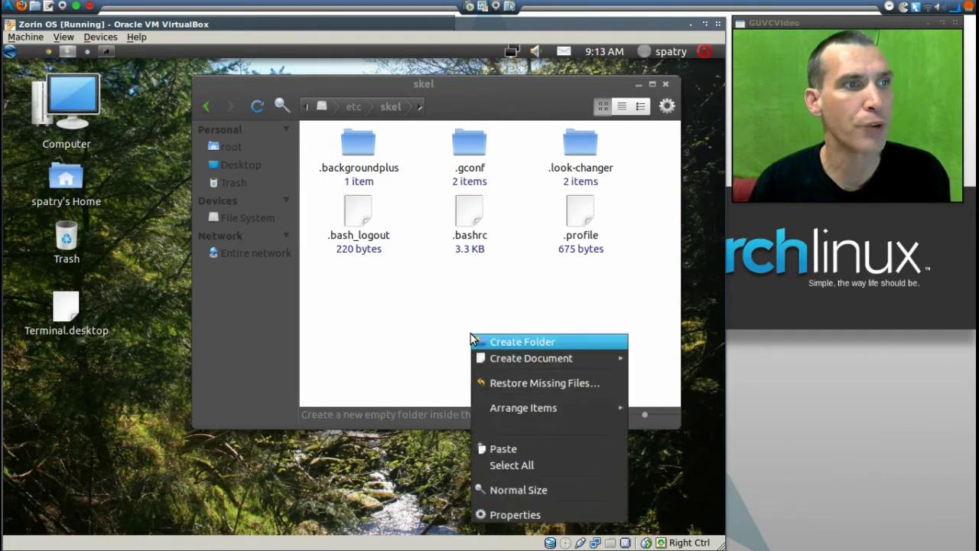
left_click(525, 451)
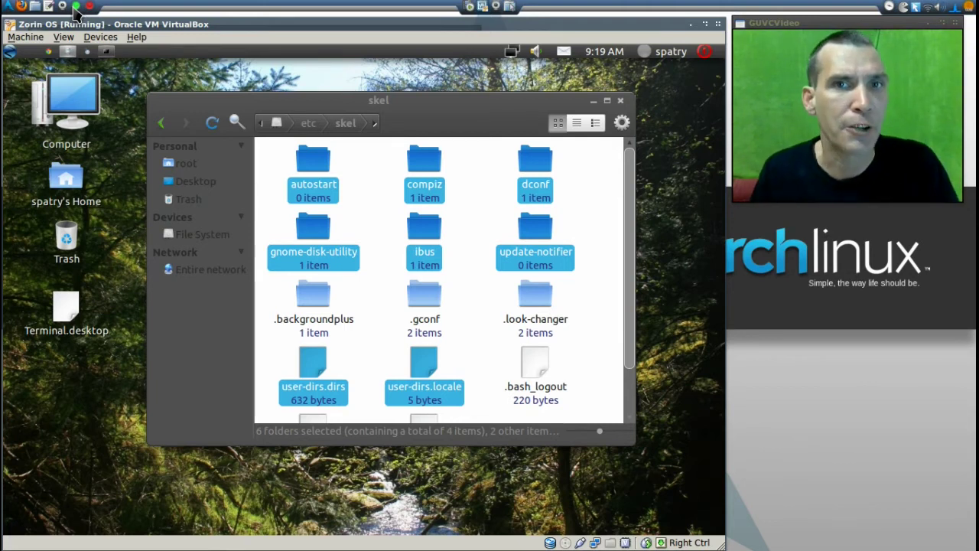
left_click(621, 102)
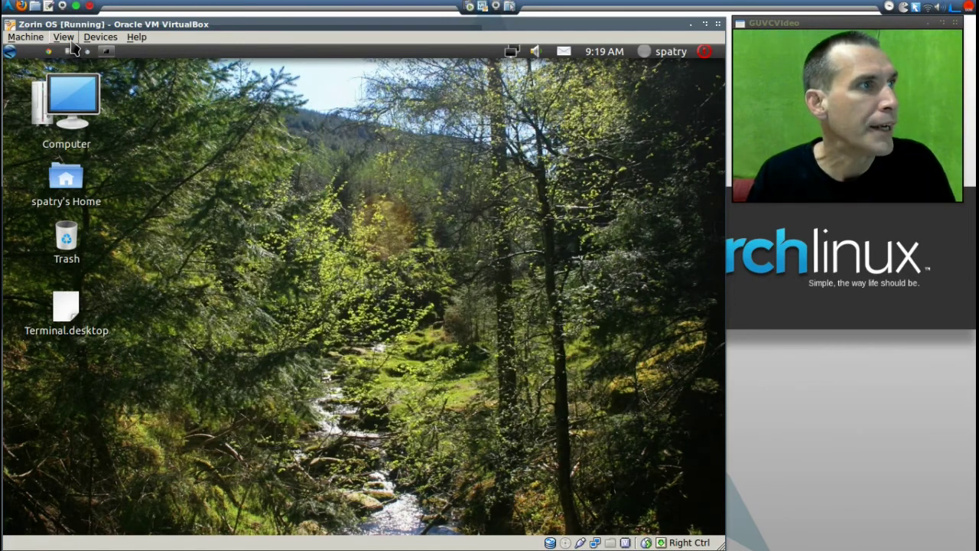
Step: Stop the running nautilus process in the terminal, run "remastersys" to review its usage and examples, and minimise the terminal
left_click(107, 50)
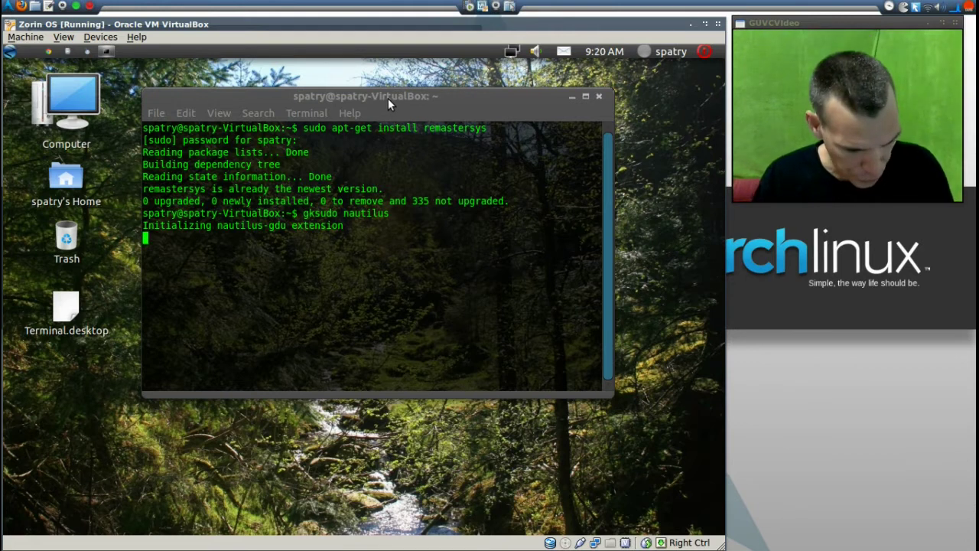
key("ctrl+c")
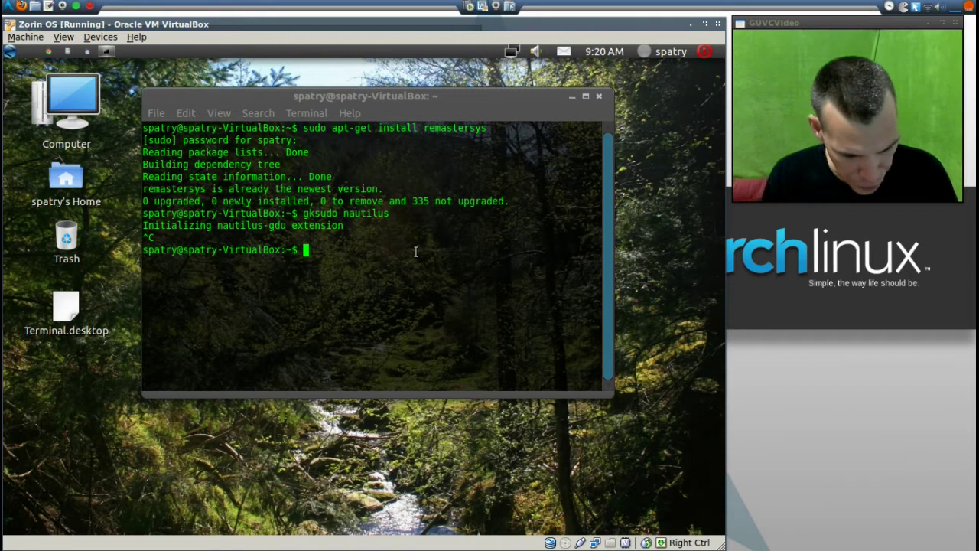
type("remastersys")
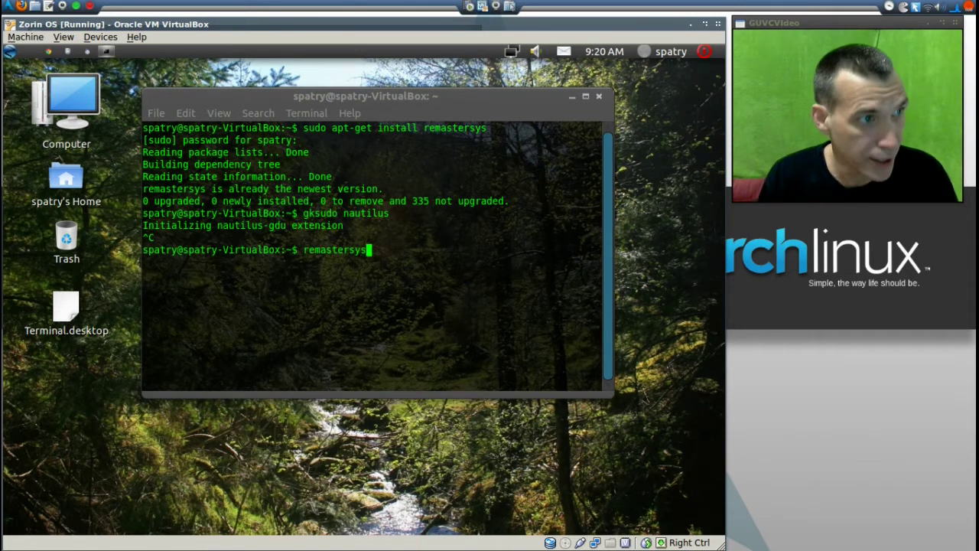
key("Return")
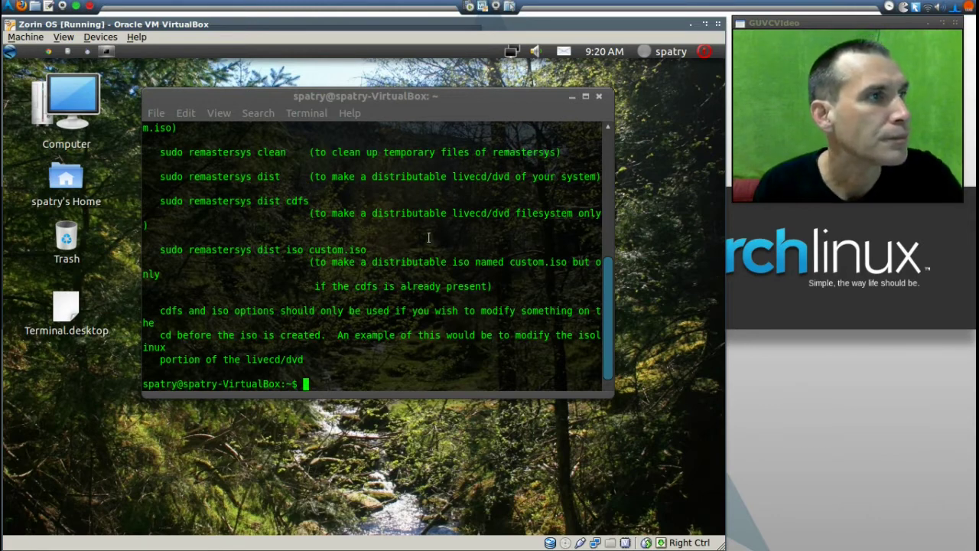
scroll(427, 238, "up", 7)
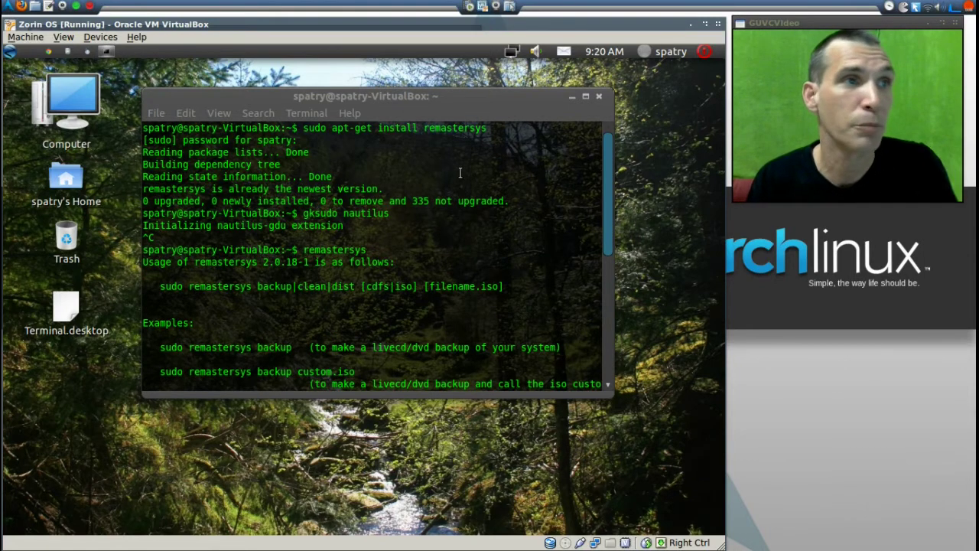
left_click(573, 97)
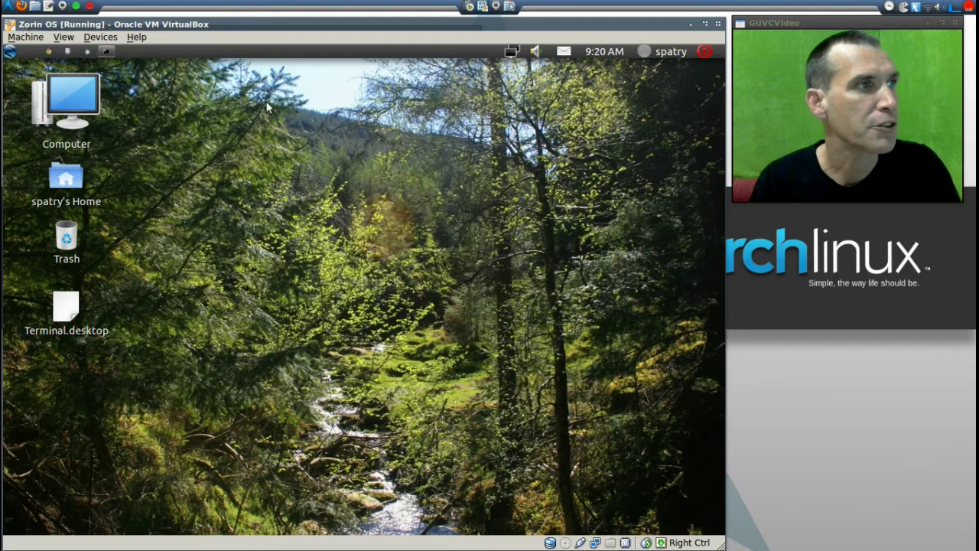
Step: Search the applications for "remast", launch Remastersys Backup with the account password, and accept its notice about closing other windows
left_click(10, 52)
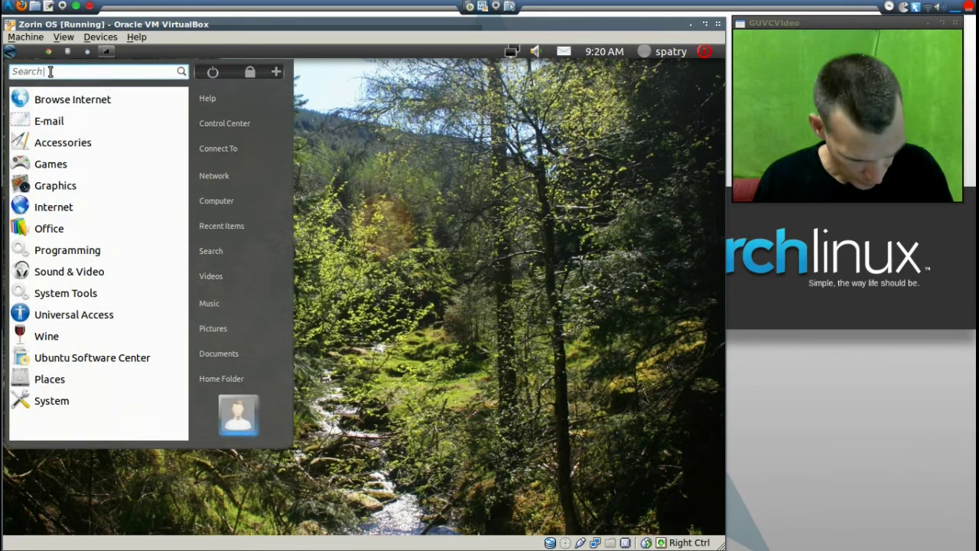
type("remas")
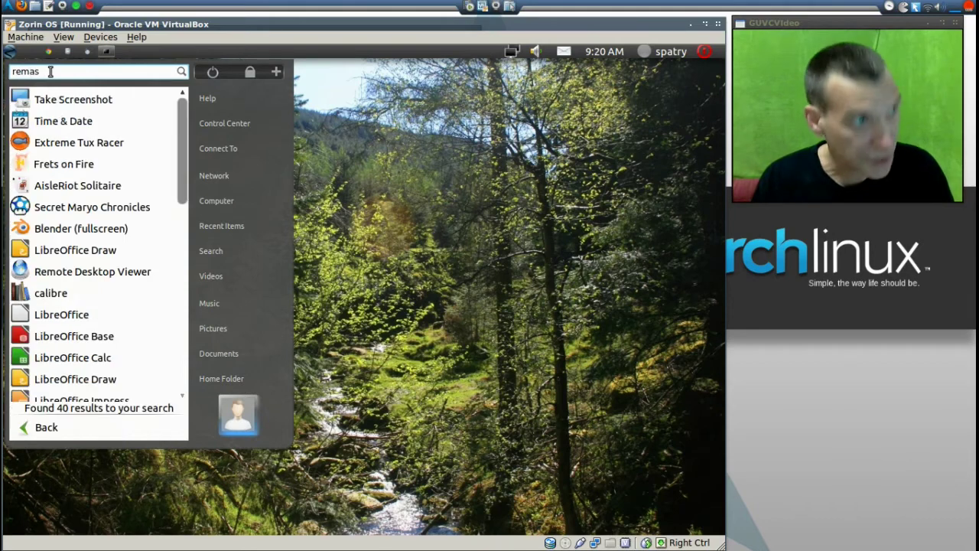
type("t")
left_click(56, 96)
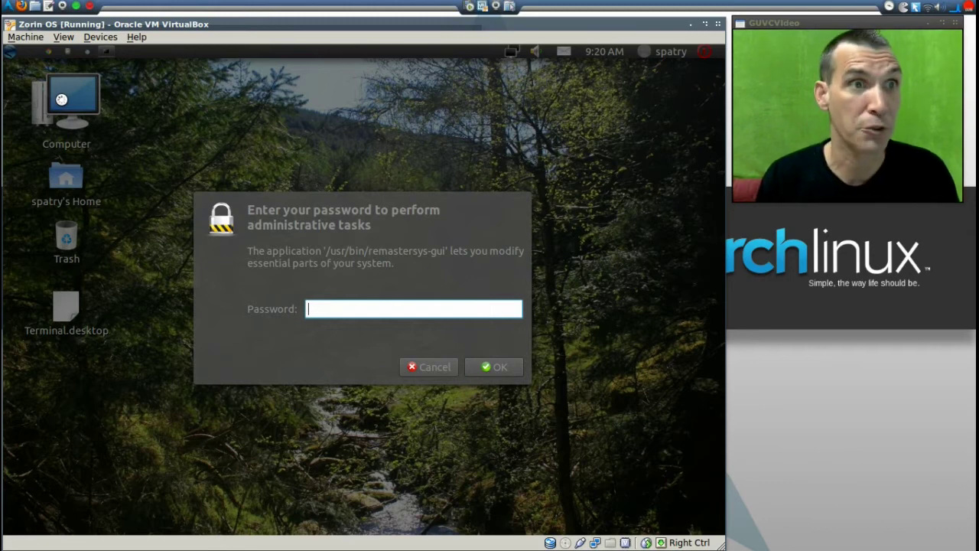
type("********")
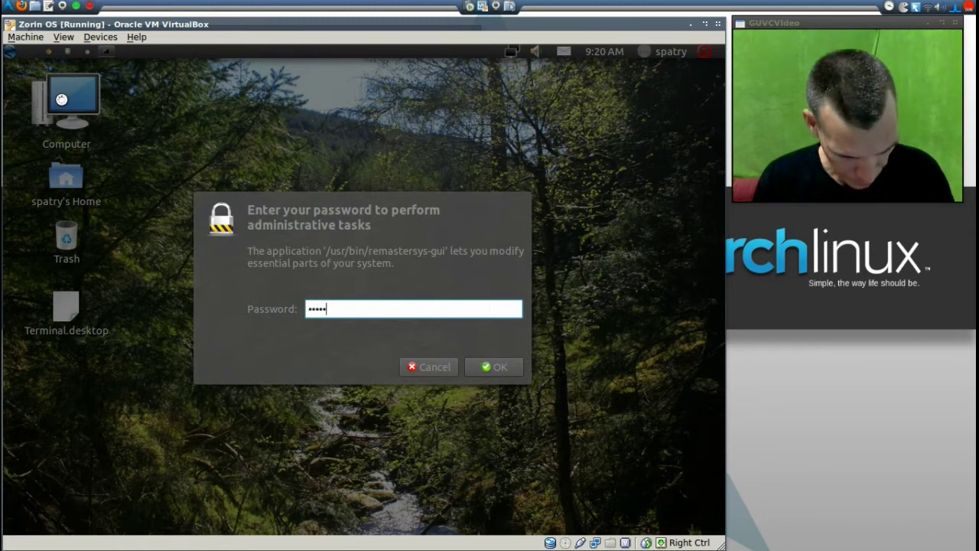
key("Return")
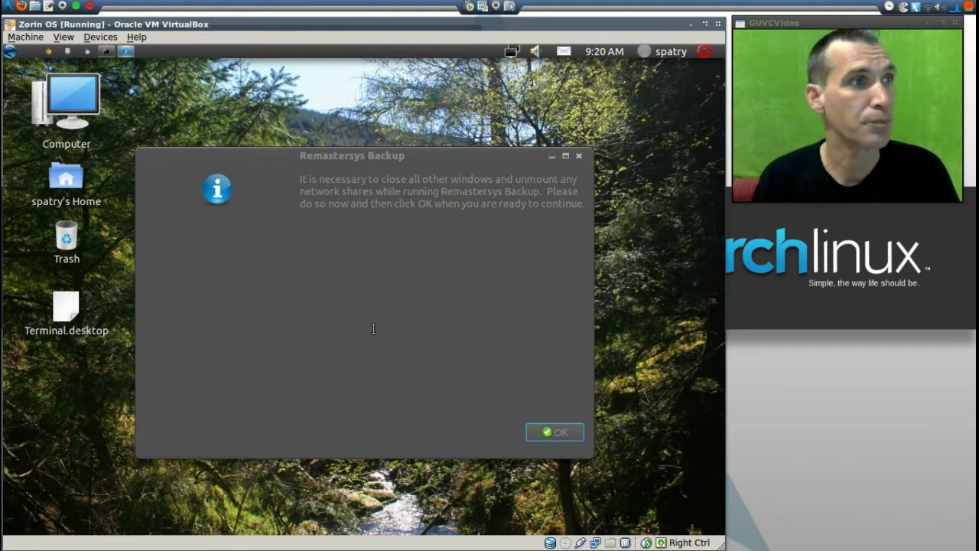
left_click(556, 431)
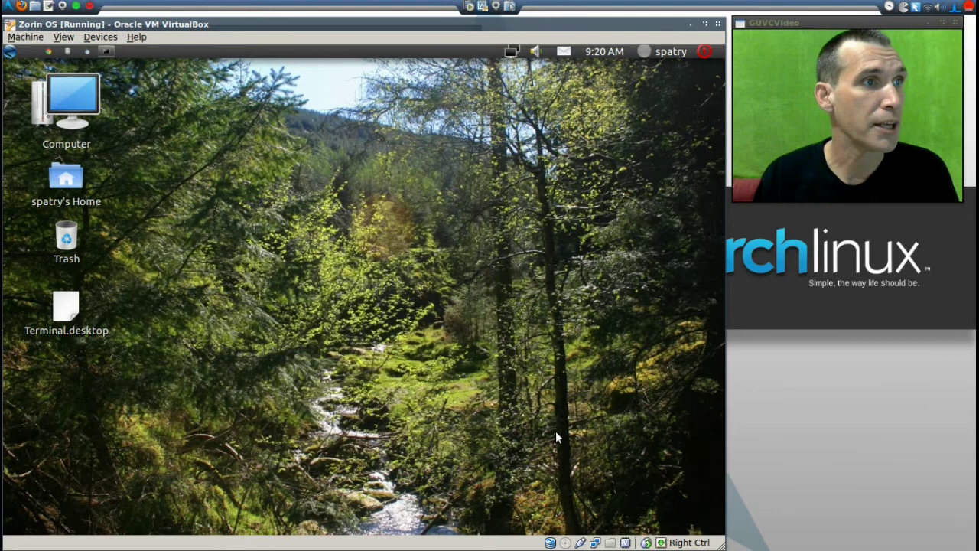
Step: Create a distributable live CD/DVD copy of the system with the Dist option, and close Remastersys Backup
left_click_drag(387, 154, 384, 137)
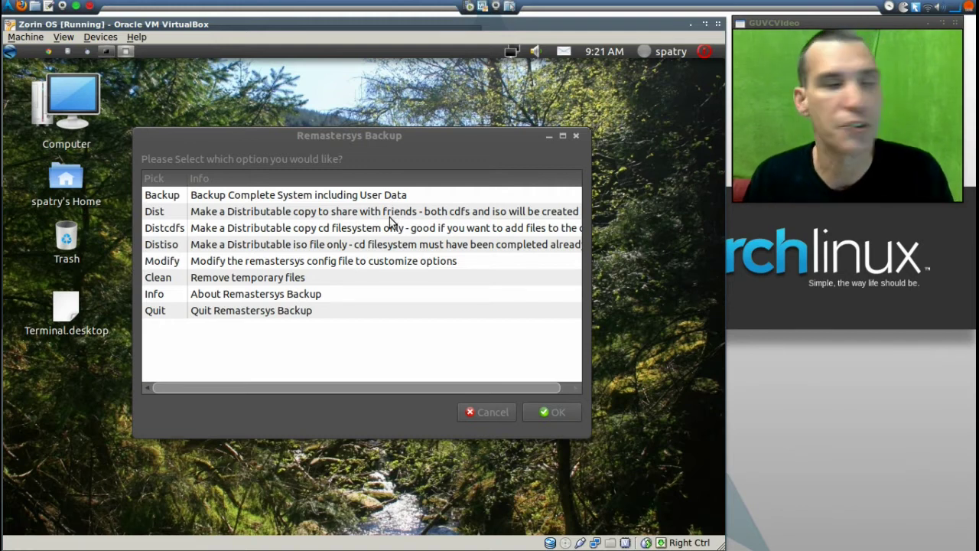
left_click(347, 216)
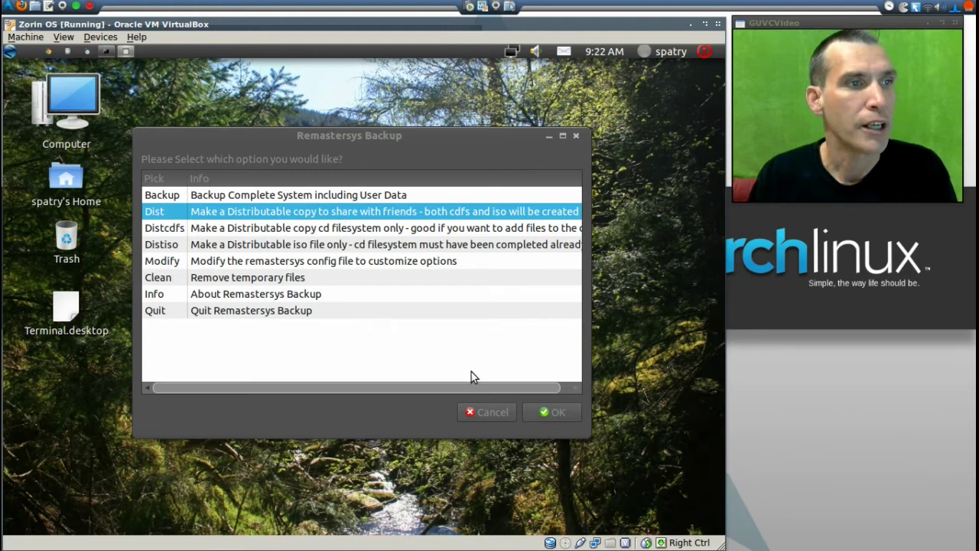
left_click(557, 413)
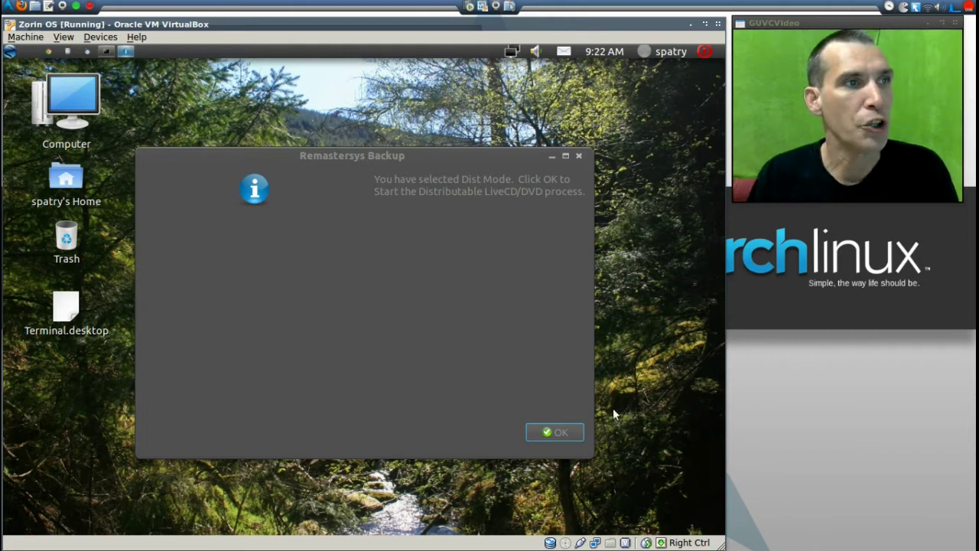
left_click(559, 433)
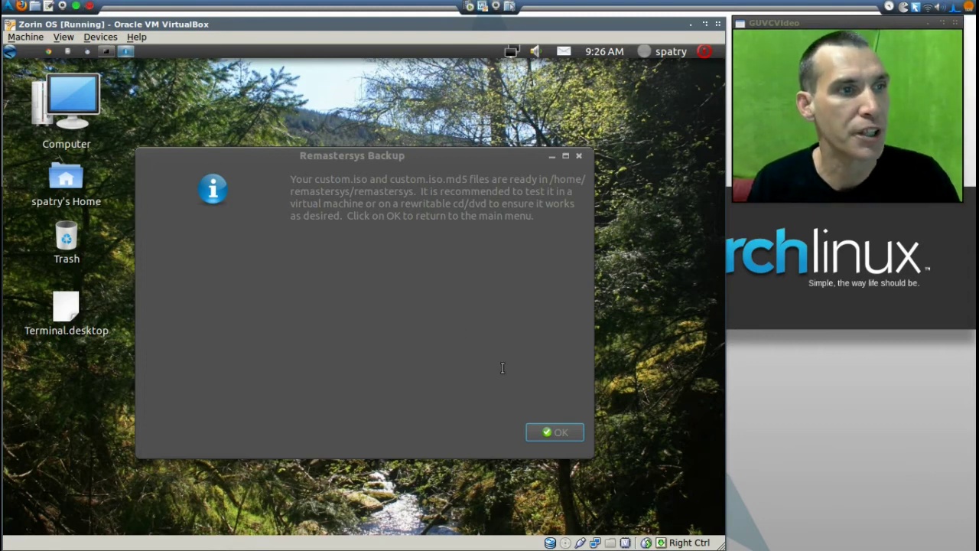
left_click(556, 432)
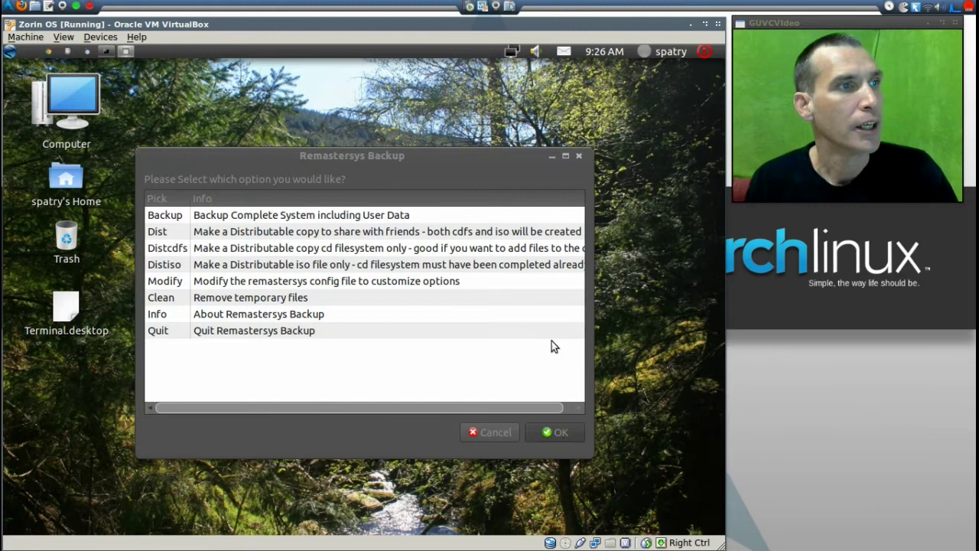
left_click(580, 157)
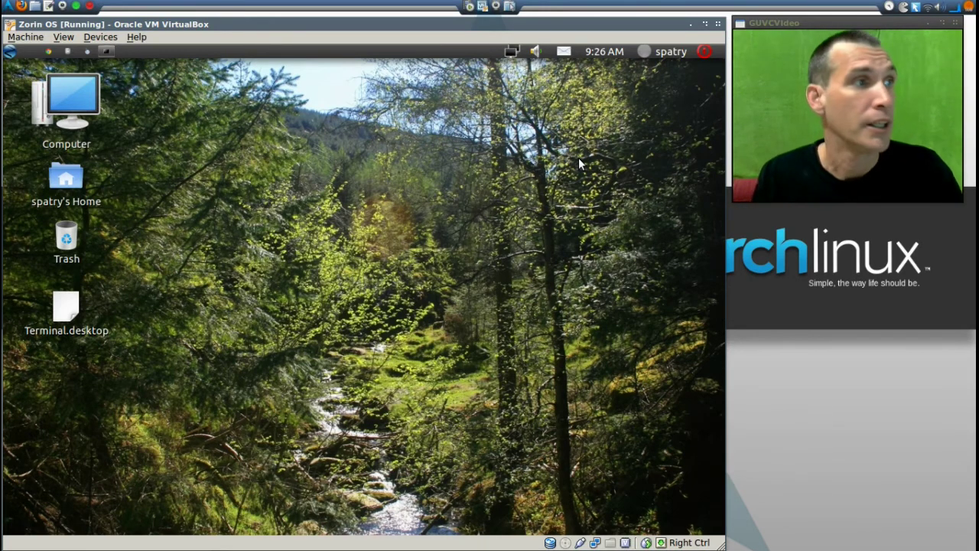
Step: Open the output folder /home/remastersys/remastersys on the file system, starting from the user's home folder
left_click(55, 182)
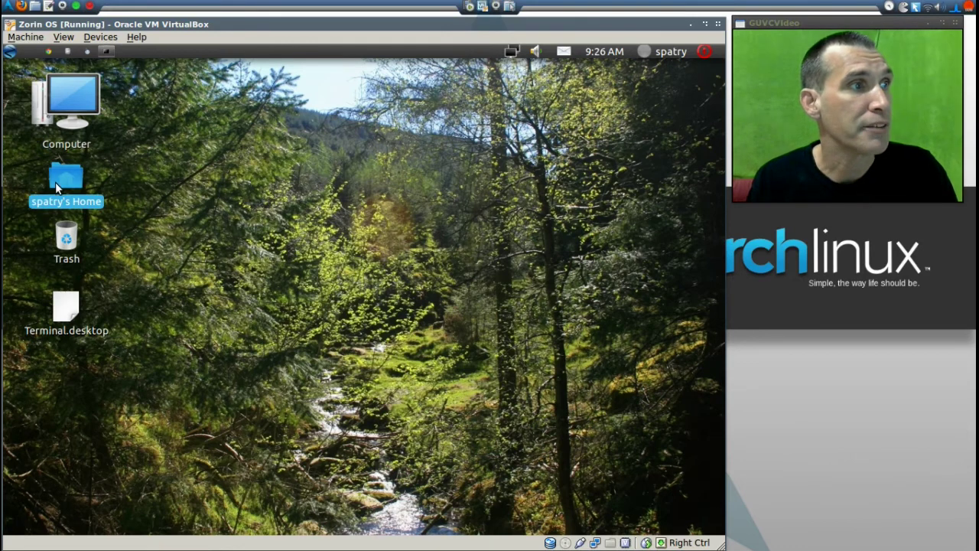
double_click(55, 182)
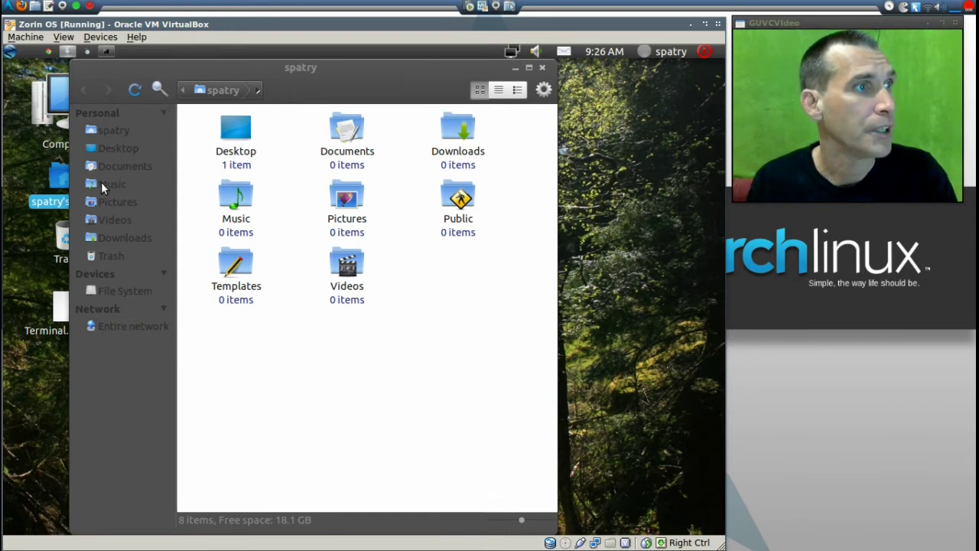
left_click(109, 288)
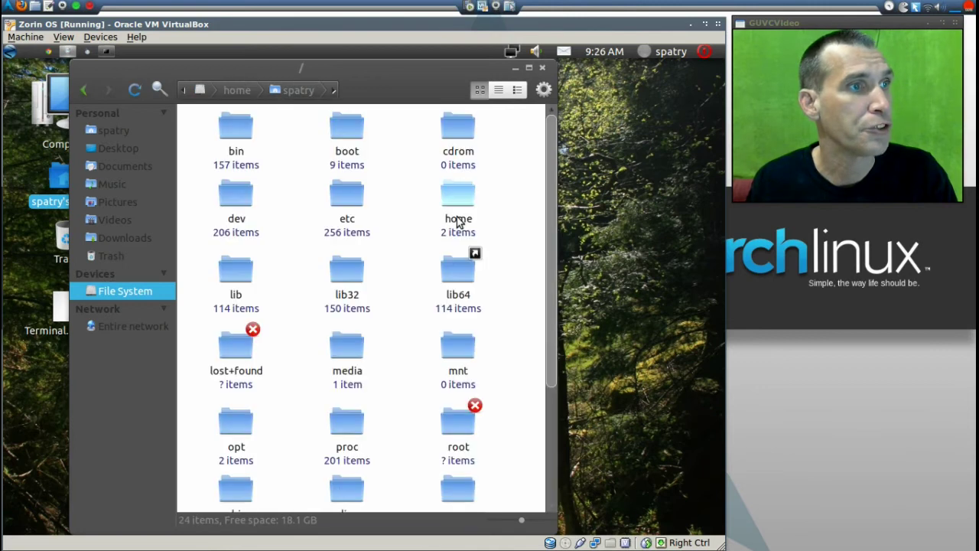
double_click(459, 202)
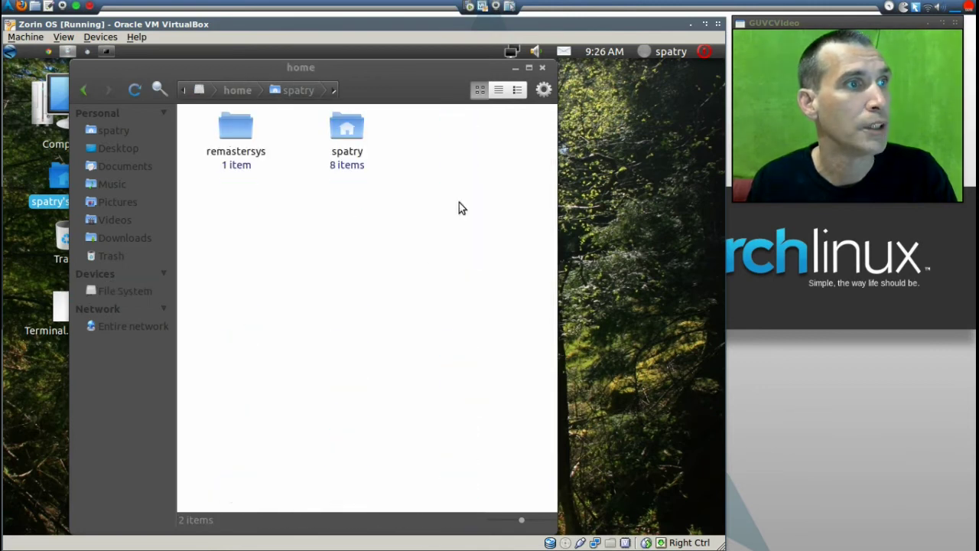
double_click(245, 137)
double_click(244, 132)
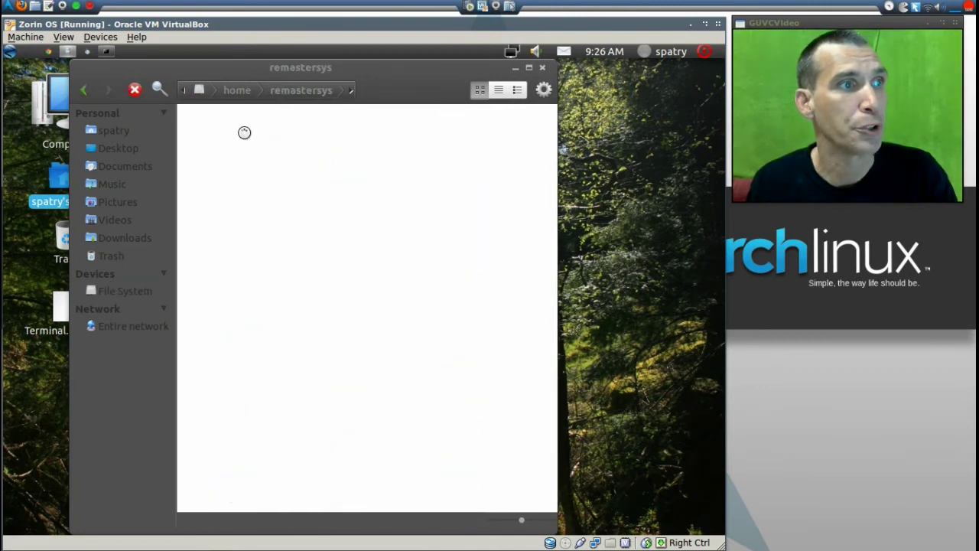